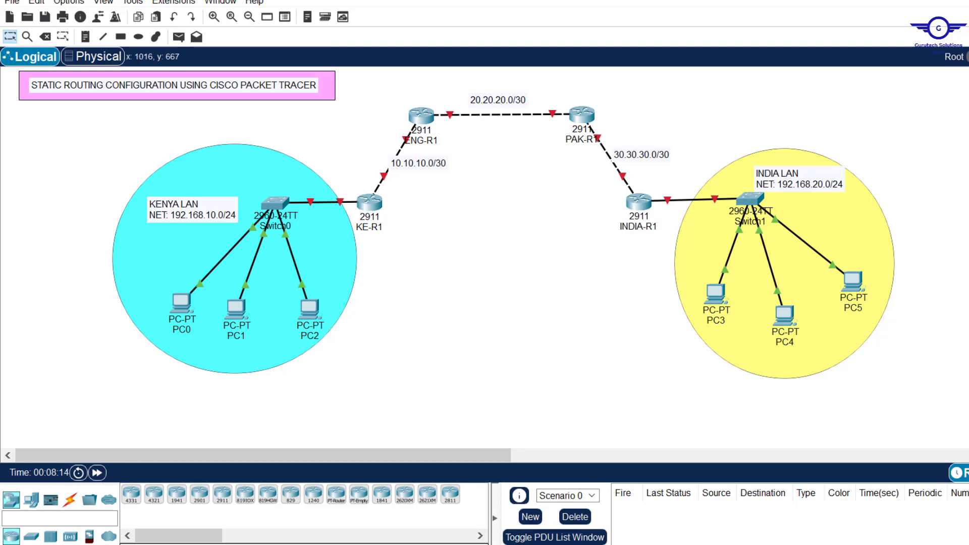
Review the config guide's first task on drawing the topology, and examine the router links, Kenya LAN and India LAN in the diagram
{"action": "left_click", "coordinate": [601, 544]}
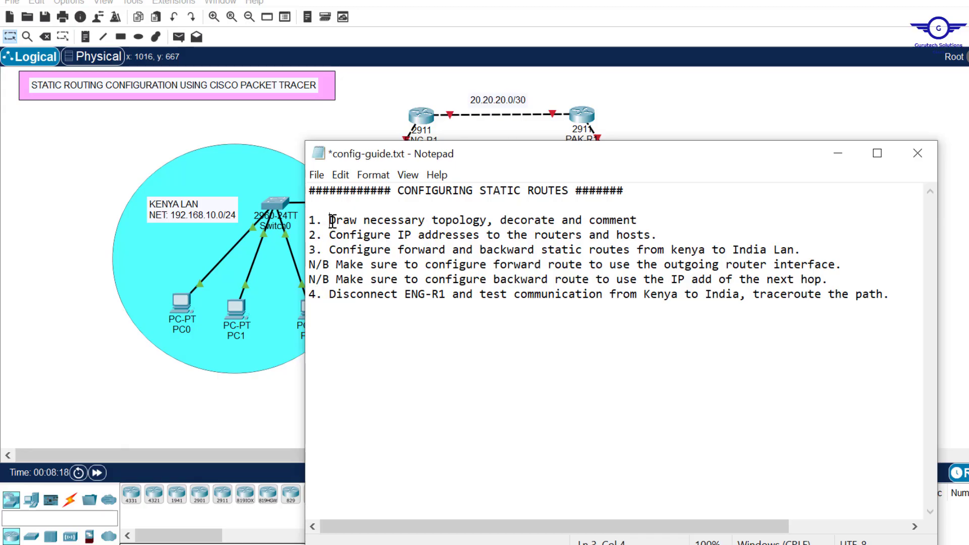
{"action": "left_click_drag", "start_coordinate": [330, 220], "coordinate": [669, 223]}
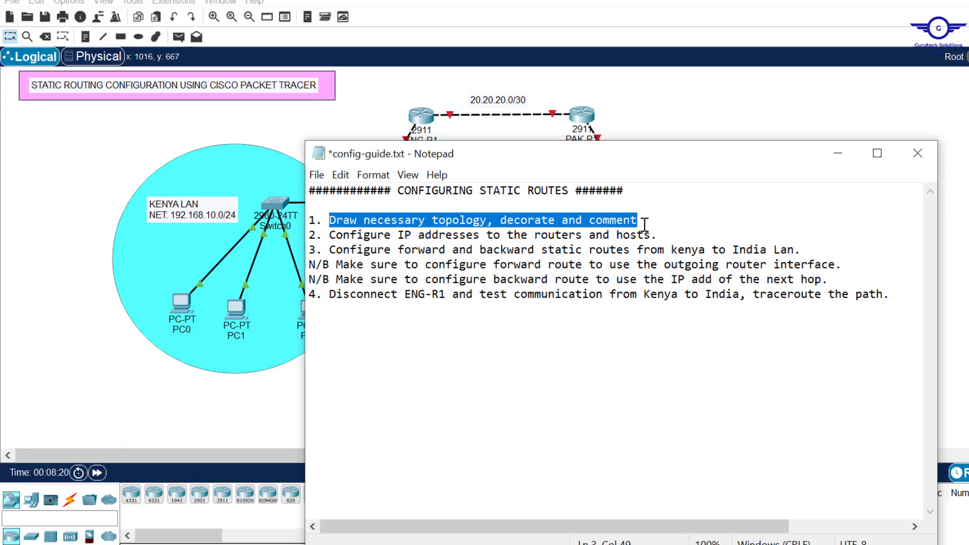
{"action": "left_click", "coordinate": [677, 113]}
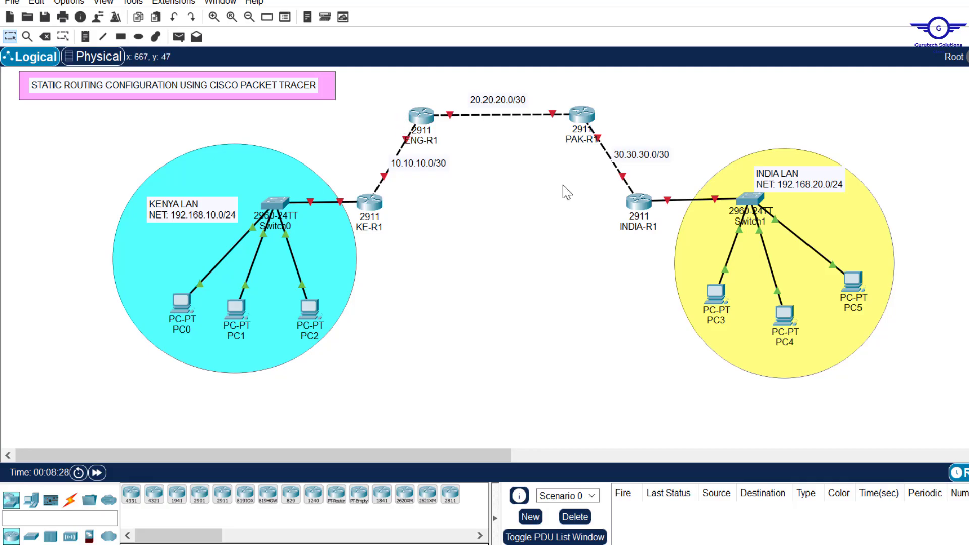
{"action": "left_click_drag", "start_coordinate": [379, 93], "coordinate": [655, 261]}
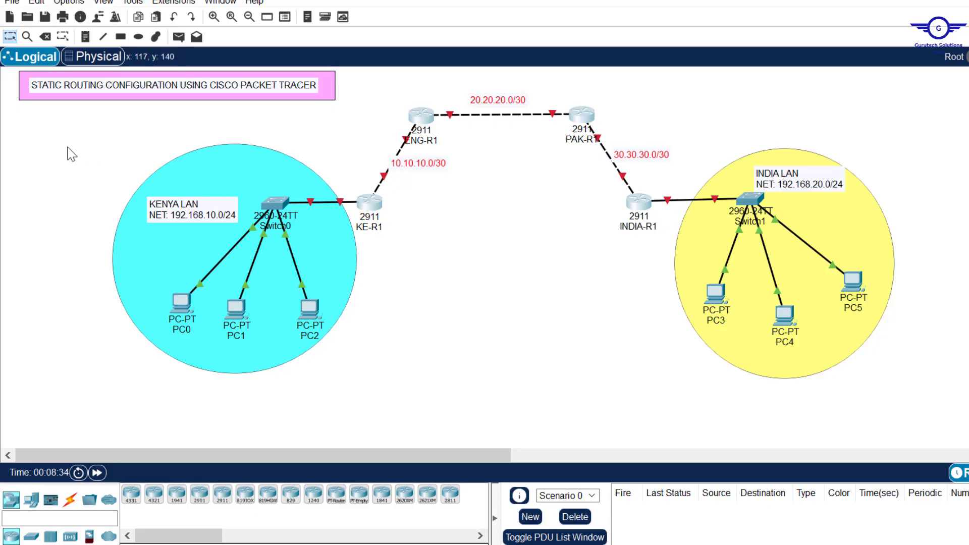
{"action": "left_click_drag", "start_coordinate": [67, 146], "coordinate": [357, 368]}
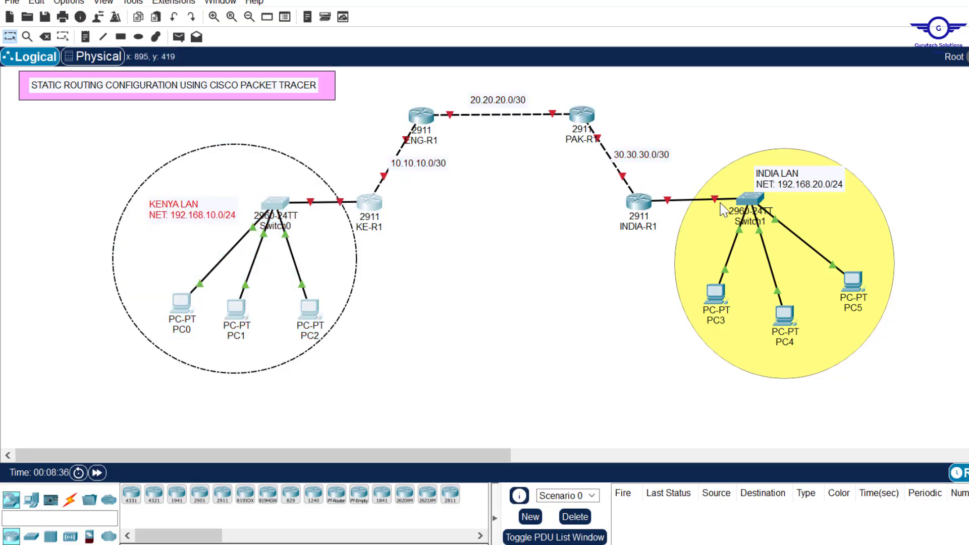
{"action": "left_click_drag", "start_coordinate": [716, 130], "coordinate": [899, 384]}
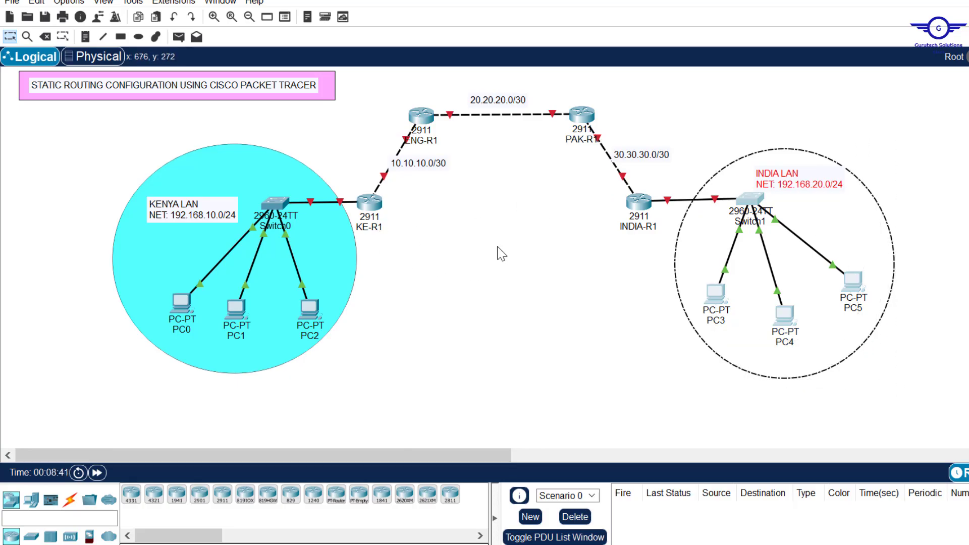
{"action": "left_click", "coordinate": [515, 261]}
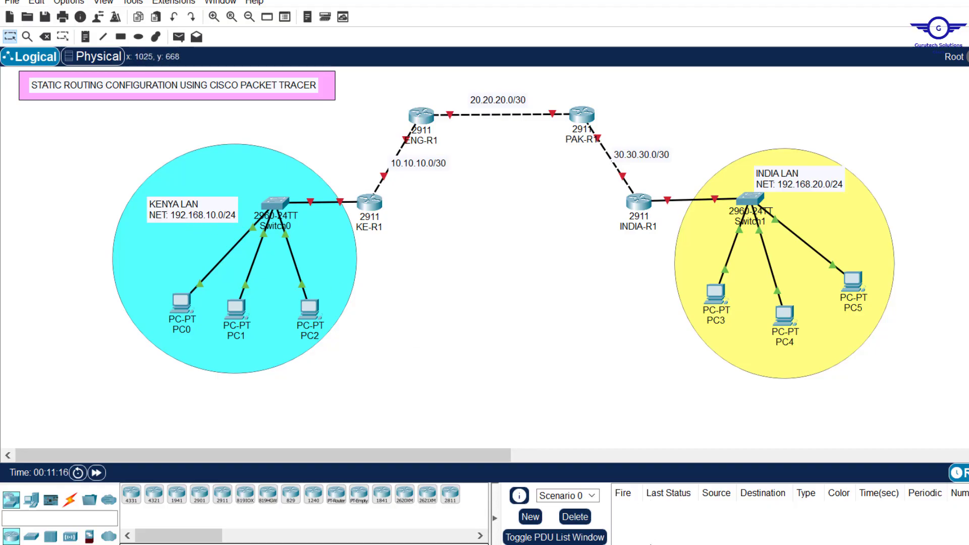
Switch to the Notepad config guide and highlight the second task on configuring IP addresses for the routers and hosts
{"action": "key", "text": "alt+Tab"}
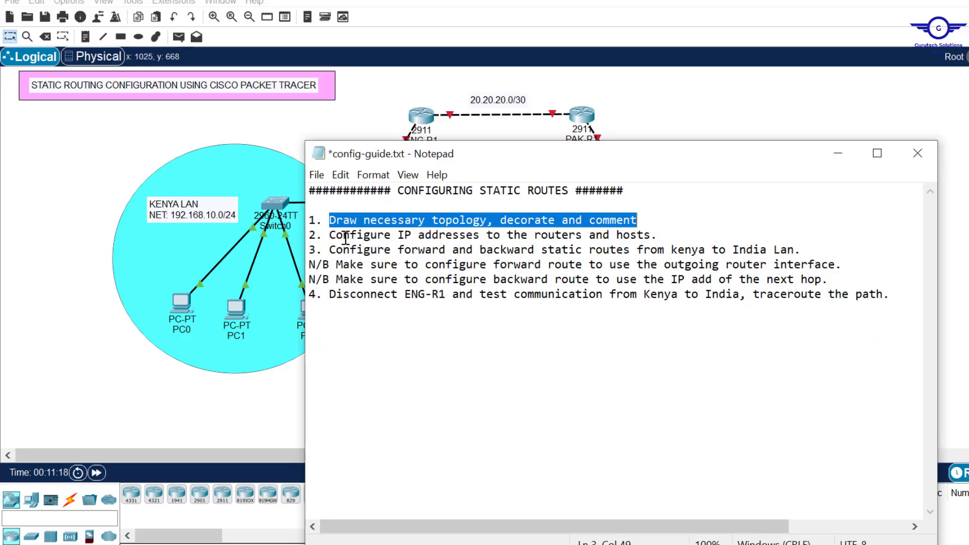
{"action": "left_click_drag", "start_coordinate": [329, 235], "coordinate": [673, 236]}
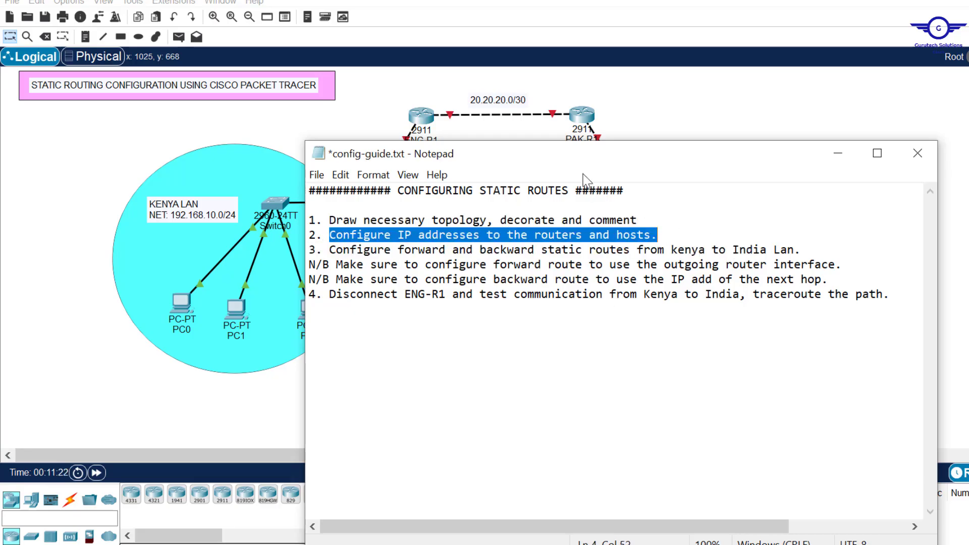
{"action": "left_click", "coordinate": [699, 132]}
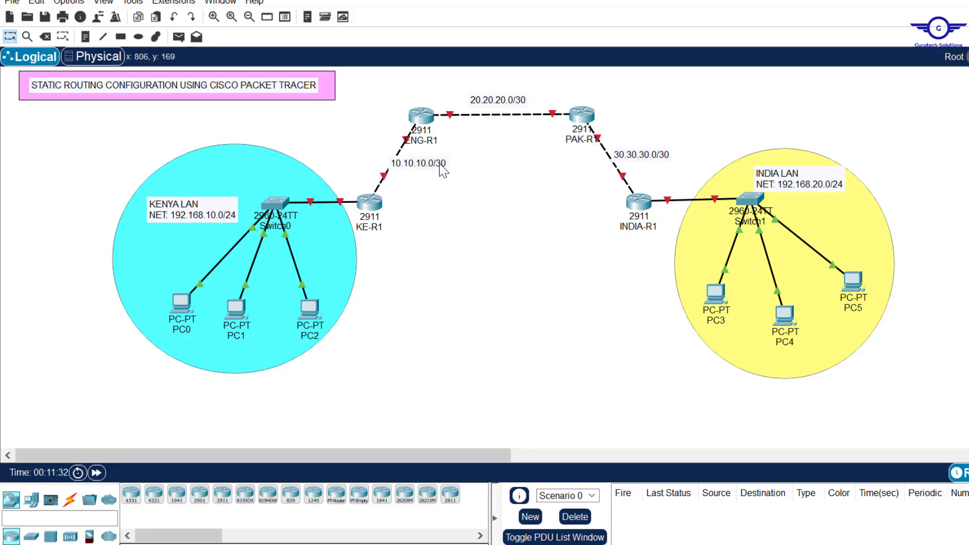
Move the 10.10.10.0/30 label slightly closer to the link between KE-R1 and ENG-R1
{"action": "left_click_drag", "start_coordinate": [400, 158], "coordinate": [397, 157]}
{"action": "mouse_move", "coordinate": [386, 178]}
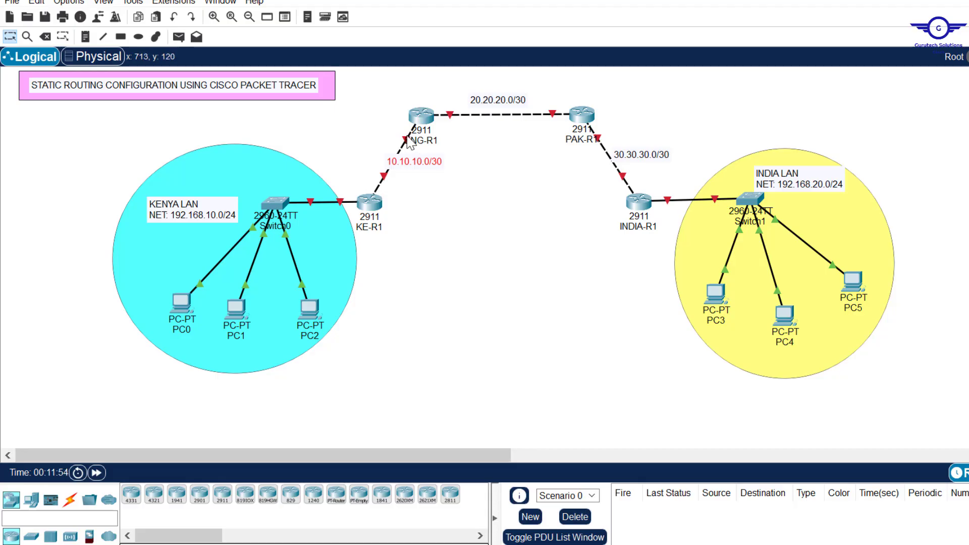
{"action": "mouse_move", "coordinate": [410, 143]}
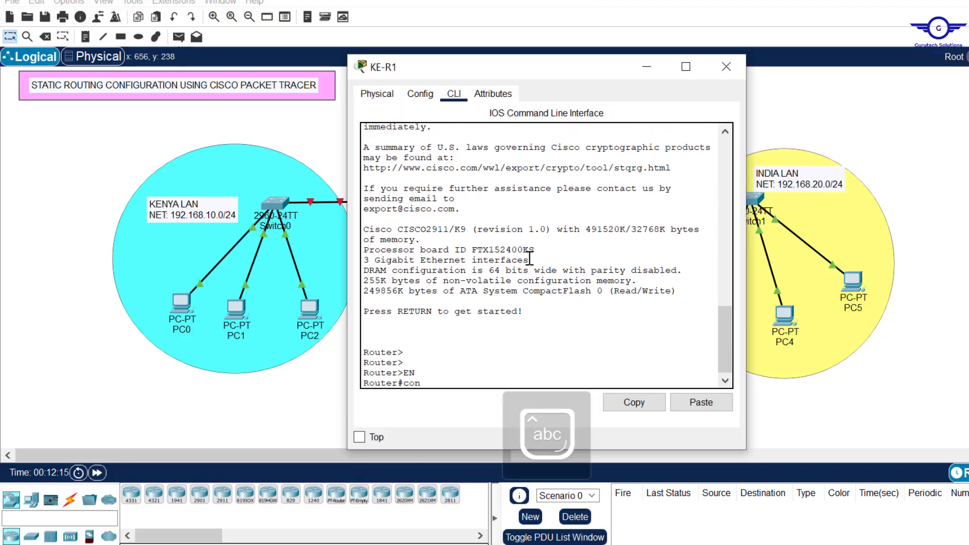
On KE-R1, enter global configuration mode, enable interface gig0/0 and assign it 10.10.10.1 with mask 255.255.255.252
{"action": "type", "text": "f t"}
{"action": "key", "text": "Return"}
{"action": "key", "text": "Return"}
{"action": "key", "text": "Return"}
{"action": "type", "text": "int gig0/0"}
{"action": "key", "text": "Return"}
{"action": "key", "text": "Return"}
{"action": "key", "text": "Return"}
{"action": "type", "text": "no shut"}
{"action": "key", "text": "Return"}
{"action": "key", "text": "Return"}
{"action": "key", "text": "Return"}
{"action": "type", "text": "ip add 10.10.10.1 255.255.255.252"}
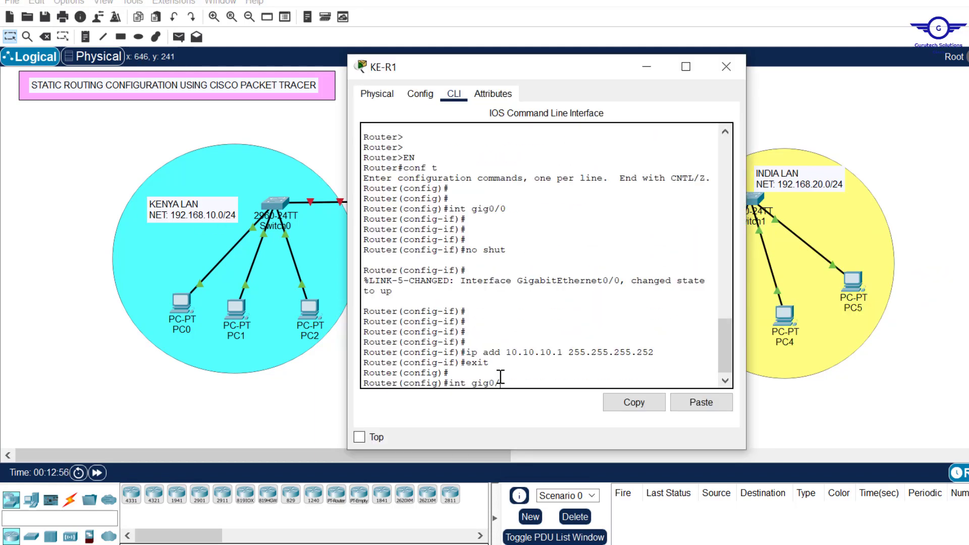
{"action": "key", "text": "Return"}
Assign 192.168.10.1 with mask 255.255.255.0 to KE-R1's LAN interface gig0/2, correcting the address in the command
{"action": "type", "text": "ip add 192.168.10.1 255.255.255.0"}
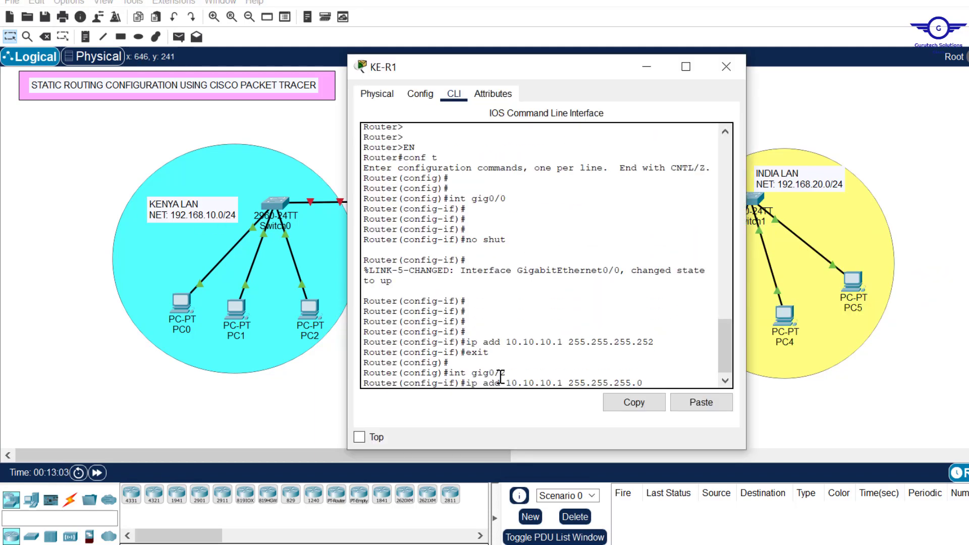
{"action": "key", "text": "Left"}
{"action": "key", "text": "Left"}
{"action": "key", "text": "Left"}
{"action": "key", "text": "Left"}
{"action": "key", "text": "Left"}
{"action": "key", "text": "Left"}
{"action": "key", "text": "Left"}
{"action": "key", "text": "Left"}
{"action": "key", "text": "Left"}
{"action": "key", "text": "Left"}
{"action": "key", "text": "Left"}
{"action": "key", "text": "Left"}
{"action": "key", "text": "Left"}
{"action": "key", "text": "Left"}
{"action": "key", "text": "Left"}
{"action": "key", "text": "Left"}
{"action": "key", "text": "Left"}
{"action": "key", "text": "Left"}
{"action": "key", "text": "Left"}
{"action": "key", "text": "Left"}
{"action": "key", "text": "BackSpace"}
{"action": "key", "text": "BackSpace"}
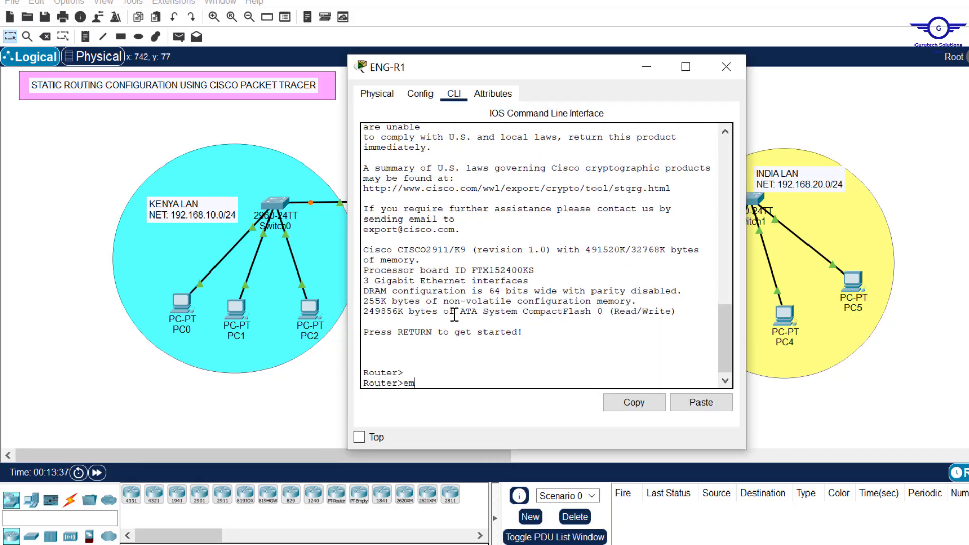
On ENG-R1, enter global configuration mode, enable interface gig0/1 and assign it the address 10.10.10.2
{"action": "key", "text": "BackSpace"}
{"action": "type", "text": "n"}
{"action": "key", "text": "Return"}
{"action": "type", "text": "conf t"}
{"action": "key", "text": "Return"}
{"action": "key", "text": "Return"}
{"action": "key", "text": "Return"}
{"action": "type", "text": "int gig0/1"}
{"action": "key", "text": "Return"}
{"action": "type", "text": "no shut"}
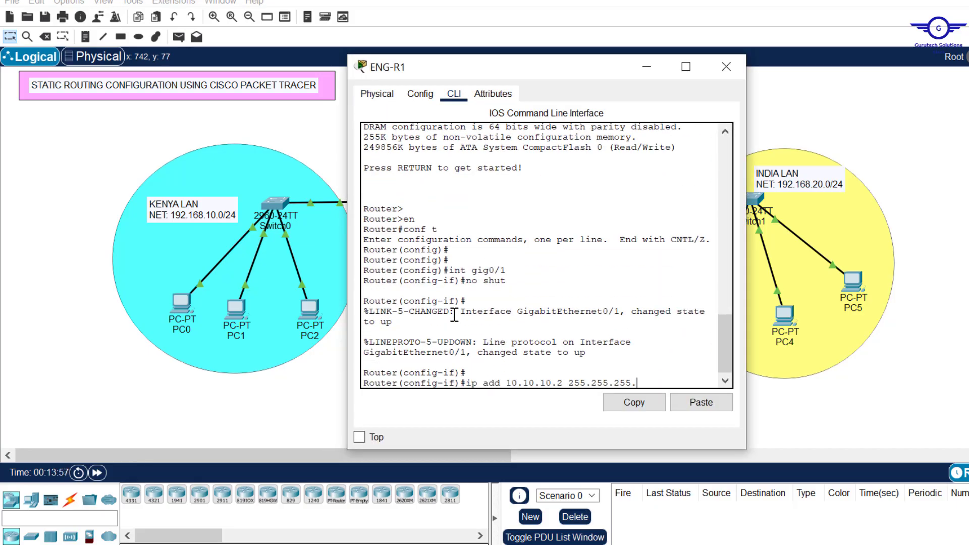
Assign 20.20.20.1 with mask 255.255.255.252 to ENG-R1's interface facing PAK-R1, enable it and close the router's window
{"action": "type", "text": "ip add 20.20.20.1 255.255.255.252"}
{"action": "key", "text": "Return"}
{"action": "type", "text": "no shut"}
{"action": "key", "text": "Return"}
{"action": "key", "text": "Return"}
{"action": "left_click", "coordinate": [726, 66]}
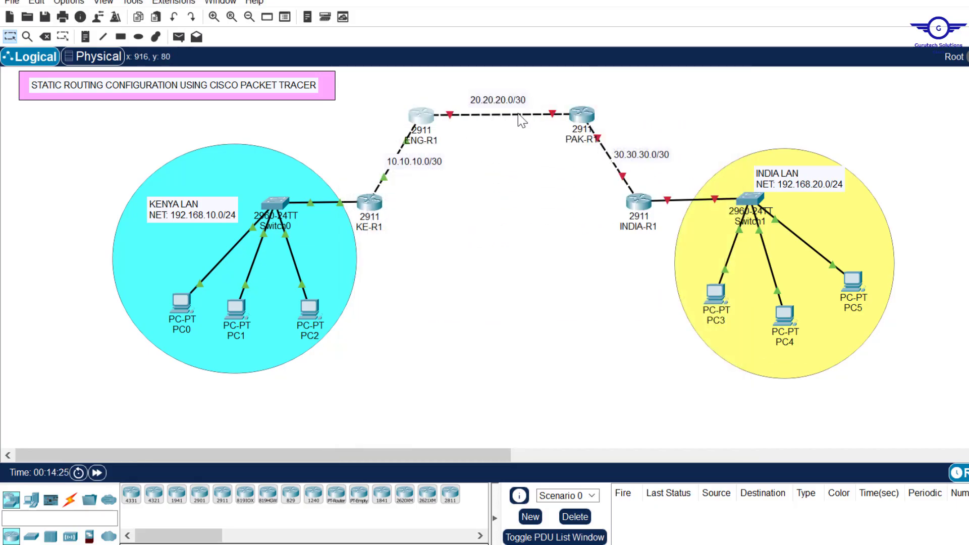
On PAK-R1, enter global configuration mode, enable interface gig0/1 and assign it 20.20.20.2 with mask 255.255.255.252
{"action": "left_click", "coordinate": [585, 116]}
{"action": "left_click", "coordinate": [454, 94]}
{"action": "key", "text": "Return"}
{"action": "key", "text": "Return"}
{"action": "type", "text": "en"}
{"action": "key", "text": "Return"}
{"action": "key", "text": "Return"}
{"action": "type", "text": "conf t"}
{"action": "key", "text": "Return"}
{"action": "key", "text": "Return"}
{"action": "key", "text": "Return"}
{"action": "type", "text": "int gig0/1"}
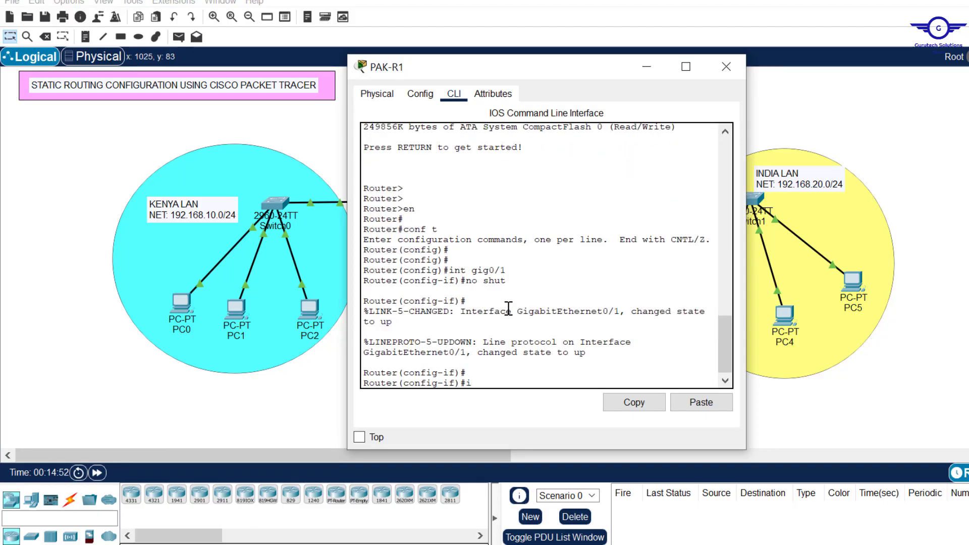
{"action": "type", "text": ".255.255.252"}
{"action": "key", "text": "Return"}
{"action": "type", "text": "ex"}
{"action": "key", "text": "Return"}
{"action": "key", "text": "Return"}
{"action": "key", "text": "Return"}
{"action": "key", "text": "Return"}
Enable PAK-R1's interface gig0/0 and give it an address with mask 255.255.255.252 for the link to INDIA-R1
{"action": "type", "text": "int gig0/0"}
{"action": "key", "text": "Return"}
{"action": "type", "text": "no shut"}
{"action": "key", "text": "Return"}
{"action": "key", "text": "Return"}
{"action": "key", "text": "Return"}
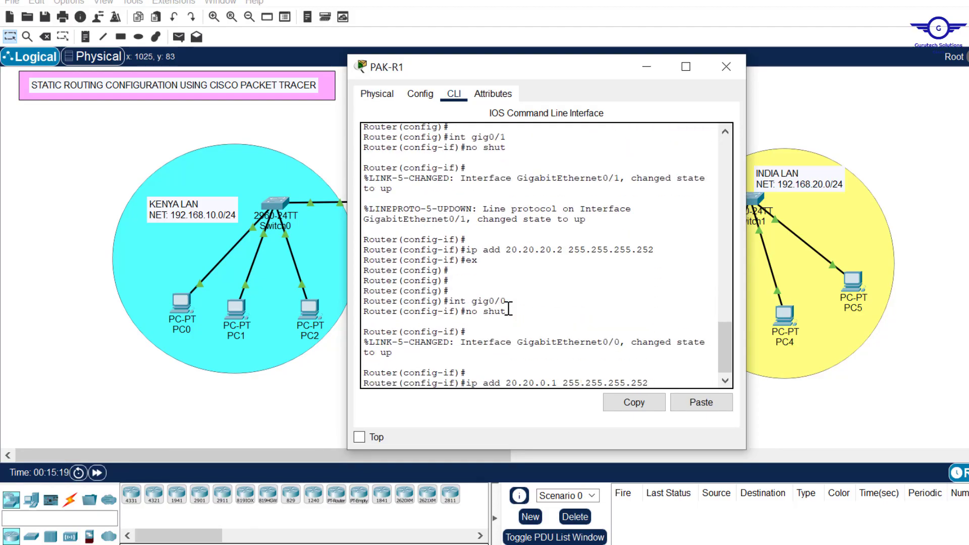
{"action": "type", "text": "o shut"}
{"action": "key", "text": "Return"}
{"action": "left_click", "coordinate": [726, 67]}
On INDIA-R1, enter global configuration mode, enable interface gig0/0 and assign it 30.30.30.2 with mask 255.255.255.252
{"action": "left_click", "coordinate": [638, 203]}
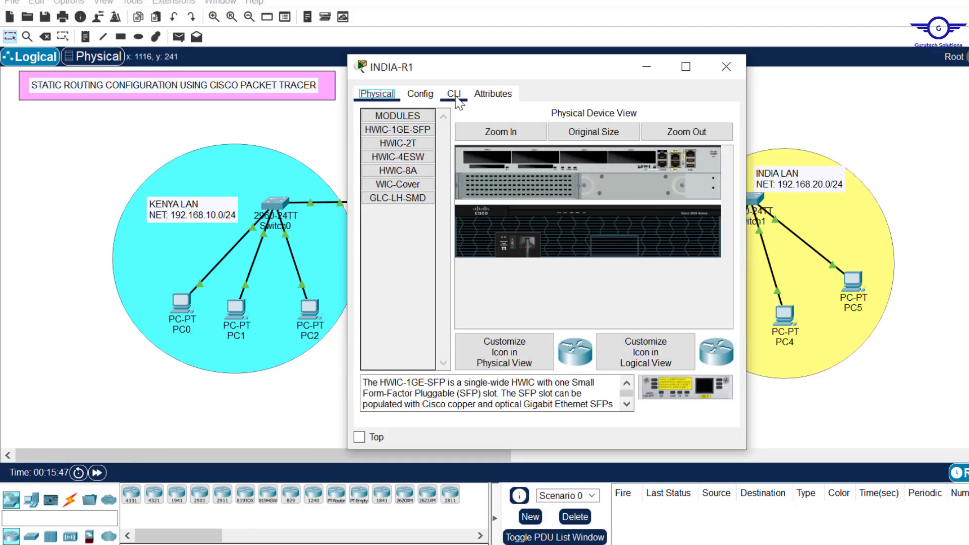
{"action": "left_click", "coordinate": [454, 94]}
{"action": "key", "text": "Return"}
{"action": "key", "text": "Return"}
{"action": "type", "text": "en"}
{"action": "key", "text": "Return"}
{"action": "key", "text": "Return"}
{"action": "type", "text": "gig0/0"}
{"action": "key", "text": "Return"}
{"action": "type", "text": "no shut"}
{"action": "key", "text": "Return"}
{"action": "key", "text": "Return"}
{"action": "type", "text": "ip add 30.30.30.2 255.255.255.252"}
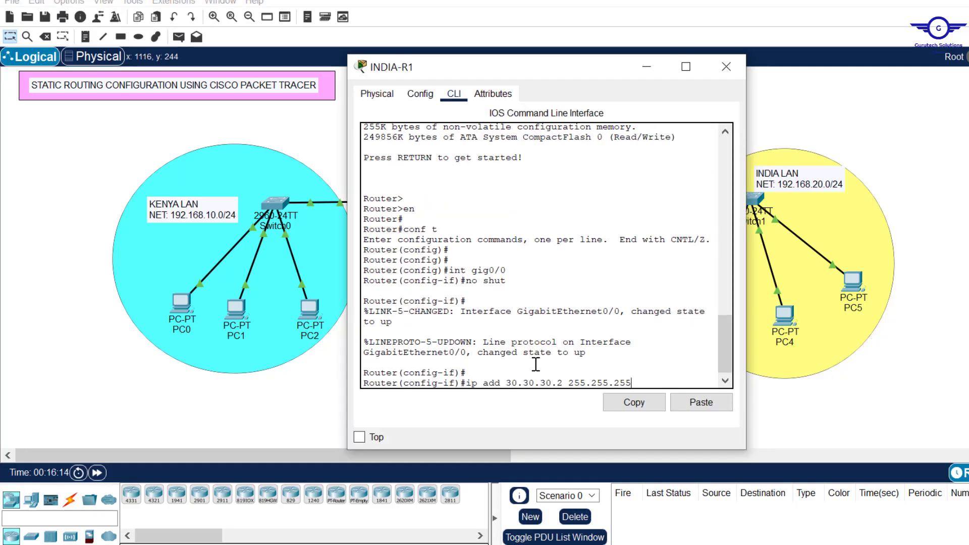
{"action": "key", "text": "Return"}
{"action": "type", "text": "ex"}
{"action": "key", "text": "Return"}
{"action": "key", "text": "Return"}
{"action": "key", "text": "Return"}
Enable INDIA-R1's LAN interface gig0/2, assign it 192.168.20.1 with mask 255.255.255.0, and leave interface configuration
{"action": "left_click", "coordinate": [646, 67]}
{"action": "left_click", "coordinate": [641, 202]}
{"action": "key", "text": "BackSpace"}
{"action": "type", "text": "2"}
{"action": "key", "text": "Return"}
{"action": "type", "text": "no shut"}
{"action": "key", "text": "Return"}
{"action": "key", "text": "Return"}
{"action": "key", "text": "Return"}
{"action": "key", "text": "Return"}
{"action": "type", "text": "ip add 192.168.20.1"}
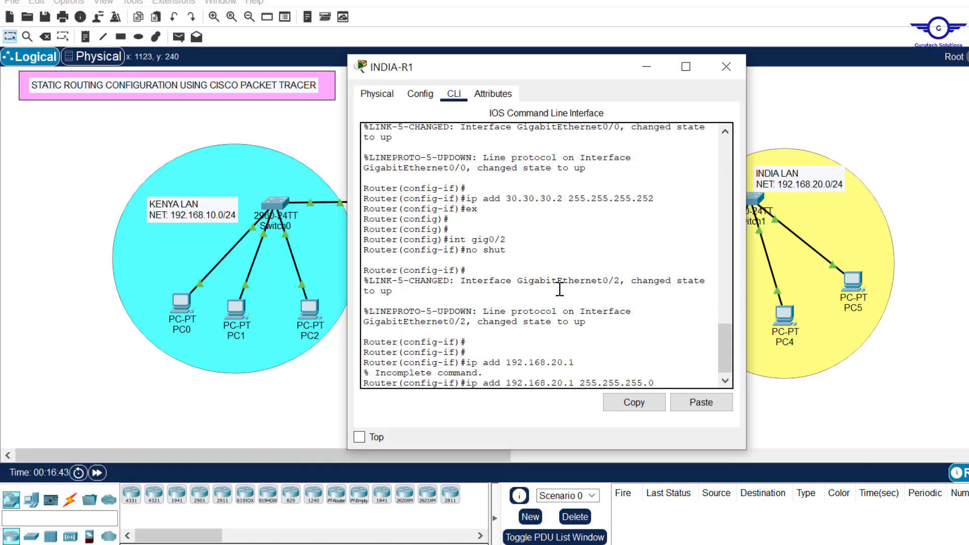
{"action": "type", "text": " 255.255.255.0"}
{"action": "key", "text": "Return"}
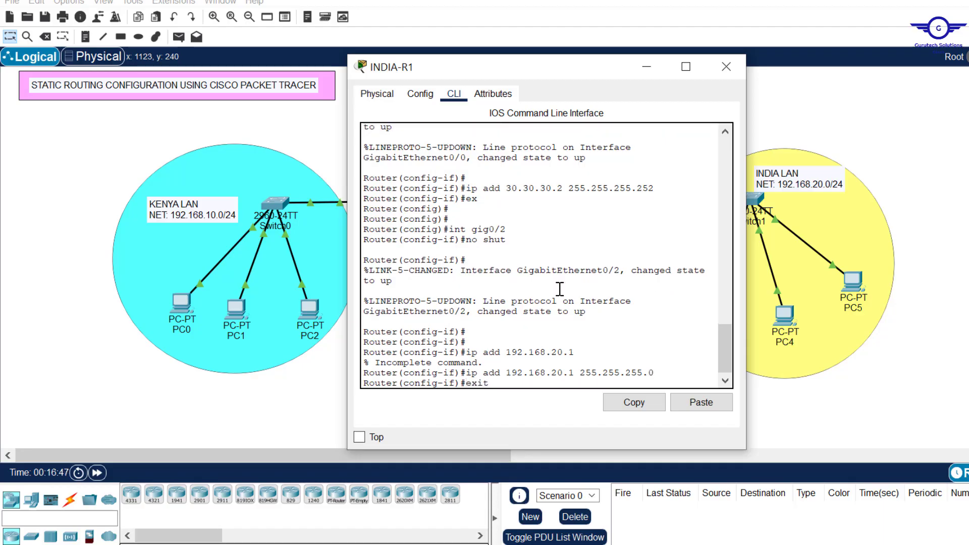
{"action": "type", "text": "exit"}
{"action": "key", "text": "Return"}
{"action": "left_click", "coordinate": [725, 65]}
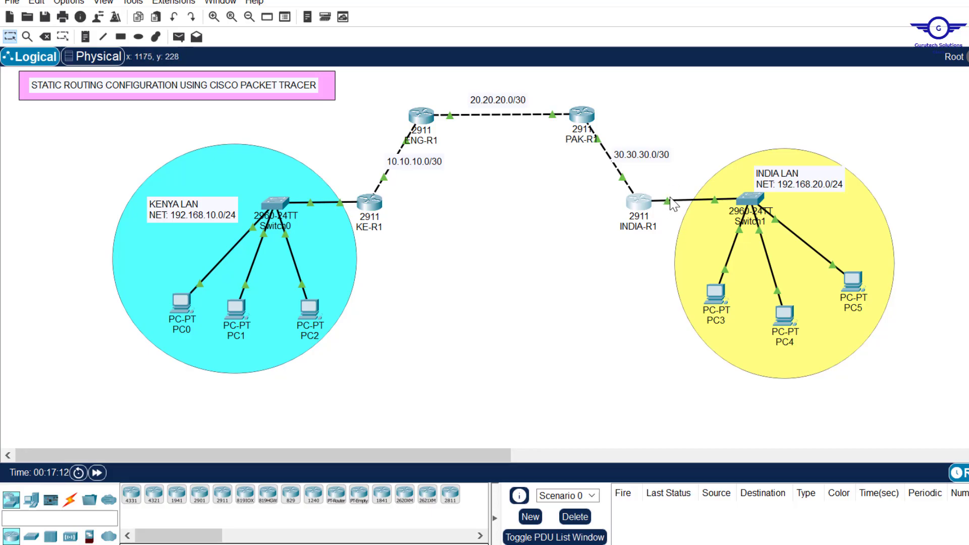
Give PC0 the static IP address 192.168.10.10 and fill in its default gateway
{"action": "mouse_move", "coordinate": [673, 203]}
{"action": "left_click", "coordinate": [183, 305]}
{"action": "left_click", "coordinate": [463, 94]}
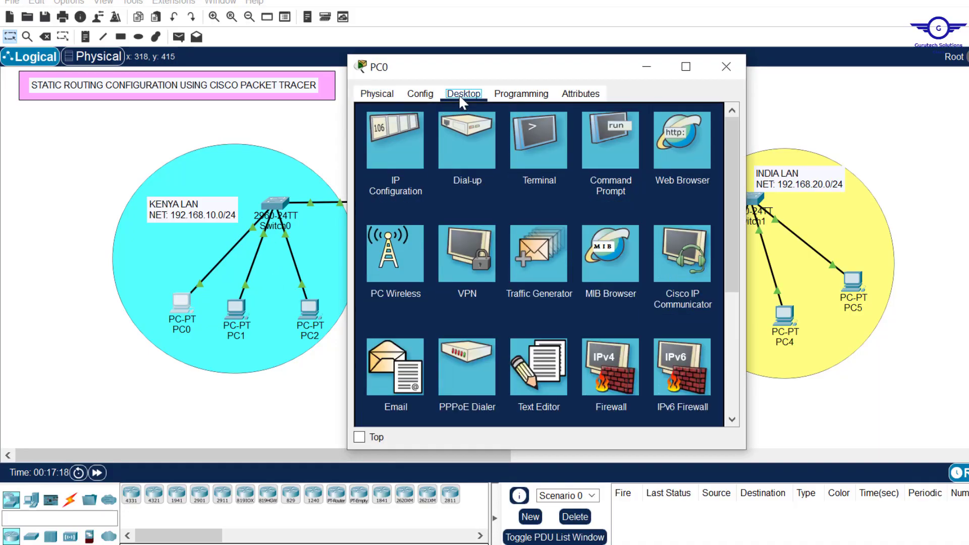
{"action": "left_click", "coordinate": [404, 138]}
{"action": "left_click", "coordinate": [488, 164]}
{"action": "left_click", "coordinate": [596, 184]}
{"action": "type", "text": "192.168.10.10"}
{"action": "key", "text": "Tab"}
{"action": "key", "text": "Tab"}
{"action": "type", "text": "192.168.10.10"}
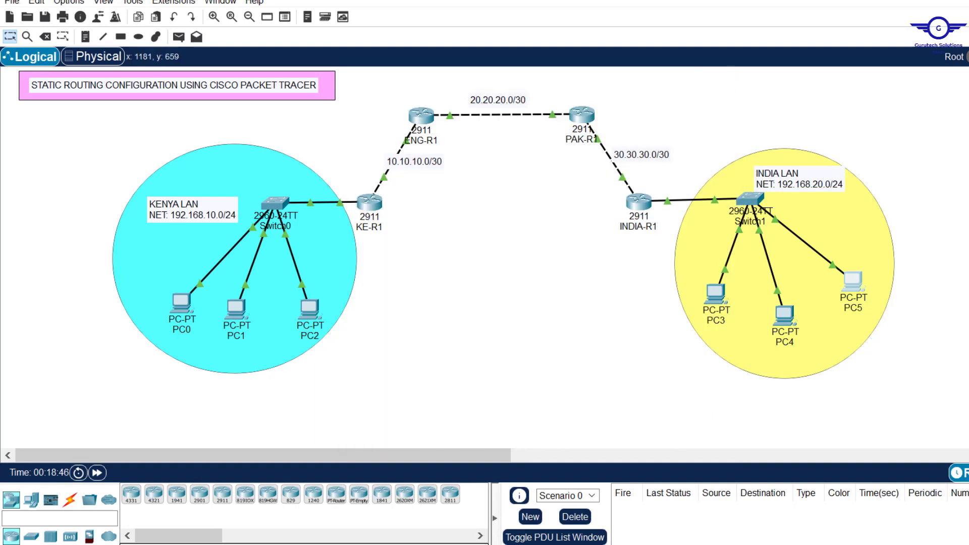
In the Notepad guide, review the task on forward and backward static routes and the note about using the outgoing router interface
{"action": "key", "text": "alt+Tab"}
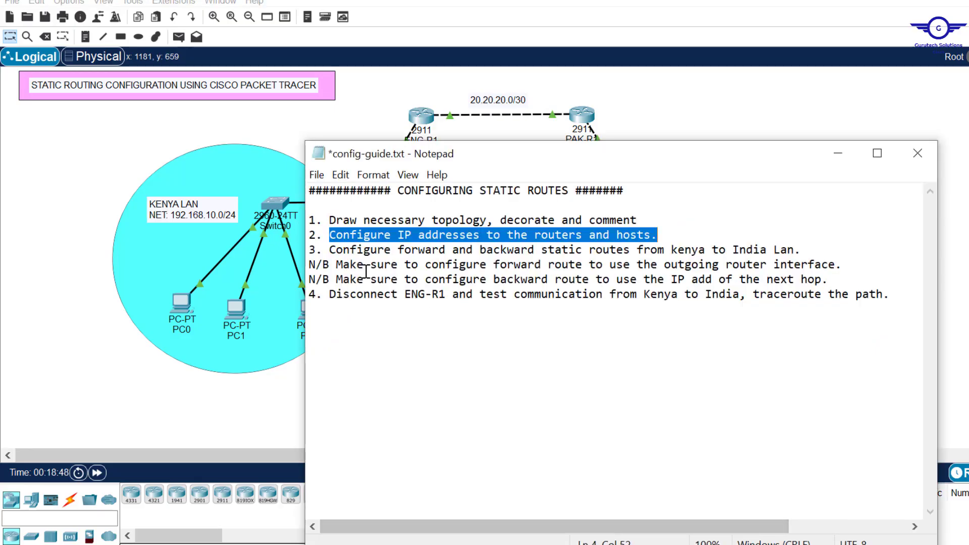
{"action": "left_click_drag", "start_coordinate": [329, 249], "coordinate": [799, 255]}
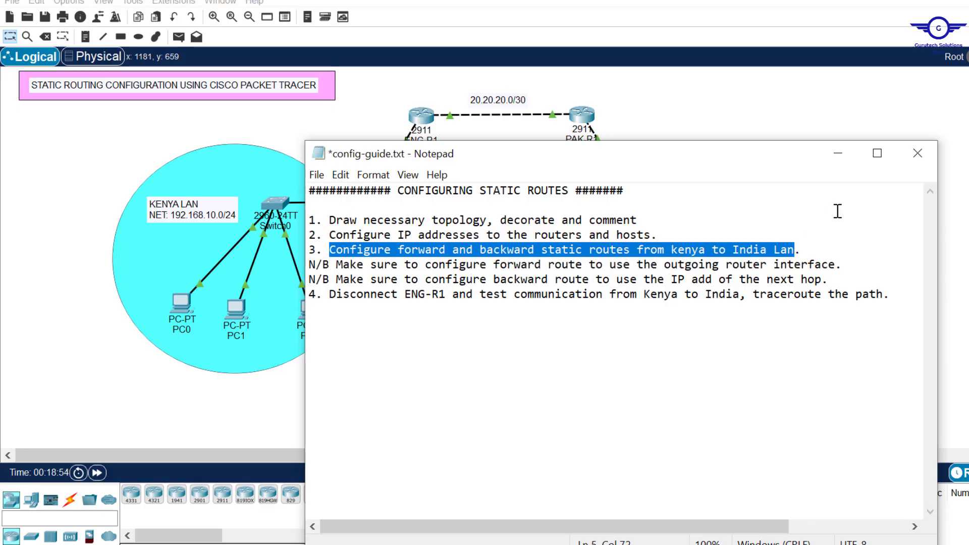
{"action": "left_click", "coordinate": [838, 153]}
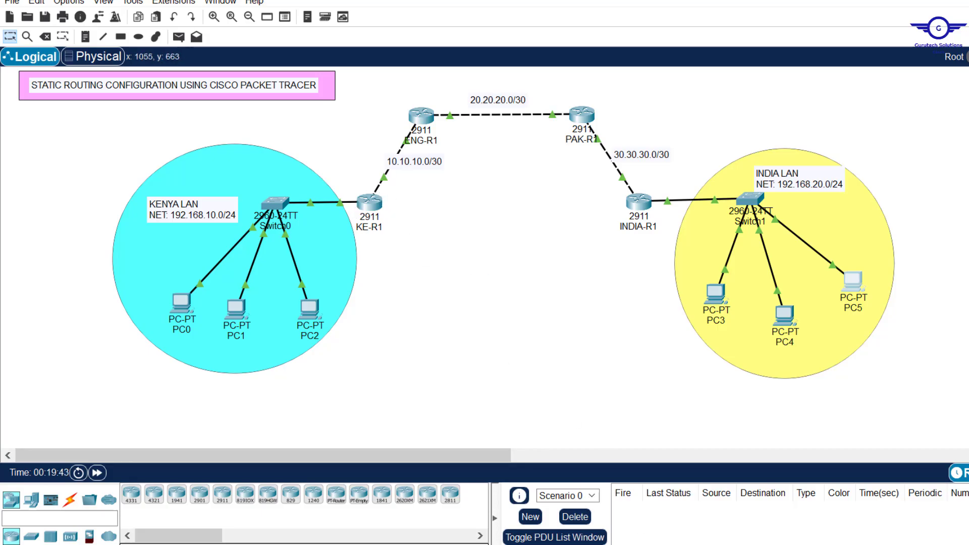
{"action": "key", "text": "alt+Tab"}
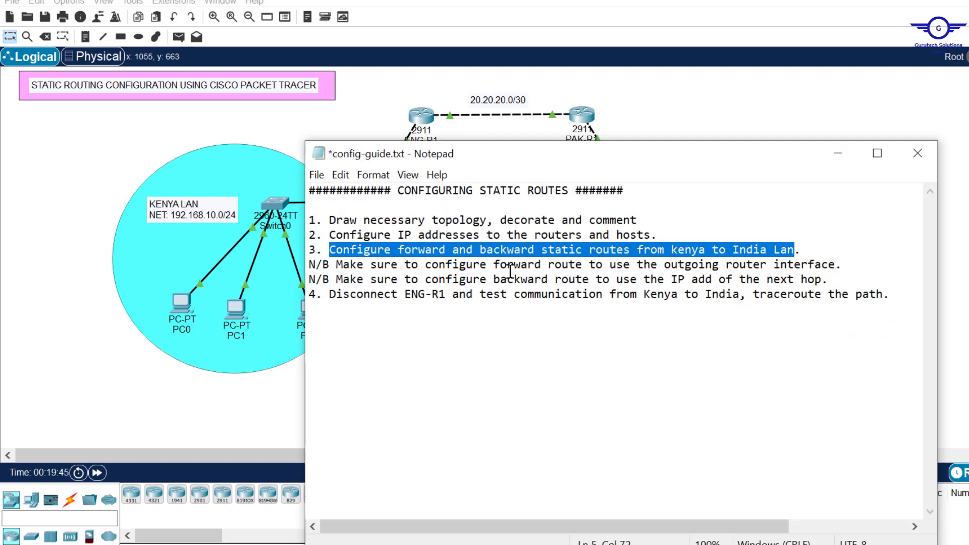
{"action": "left_click_drag", "start_coordinate": [609, 159], "coordinate": [572, 240]}
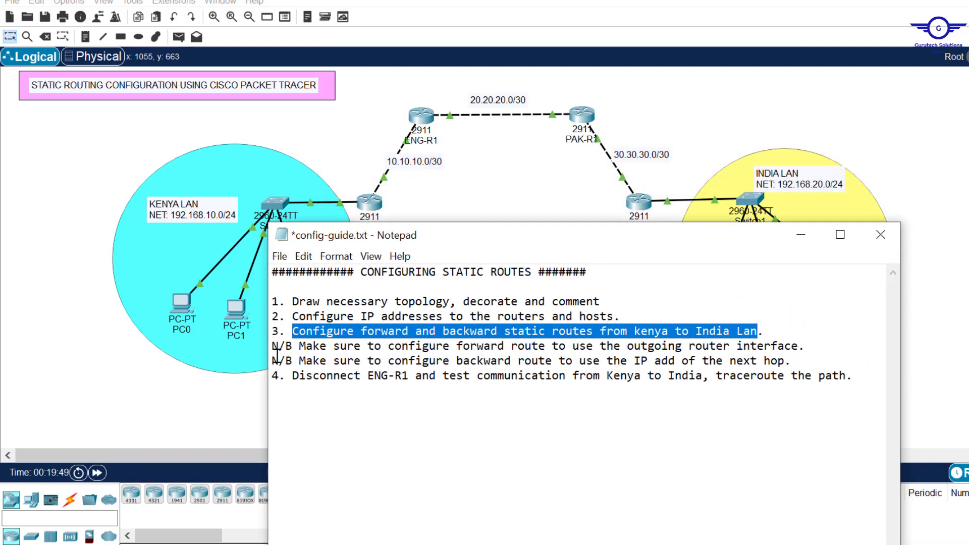
{"action": "left_click_drag", "start_coordinate": [305, 347], "coordinate": [809, 351]}
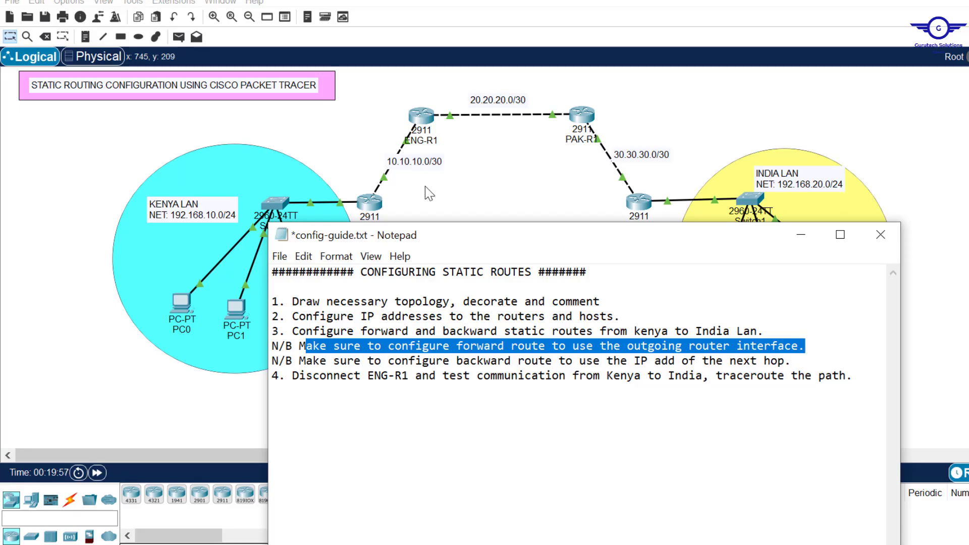
Reopen KE-R1's command line and go back from interface configuration to global configuration mode
{"action": "left_click", "coordinate": [372, 206]}
{"action": "left_click", "coordinate": [372, 207]}
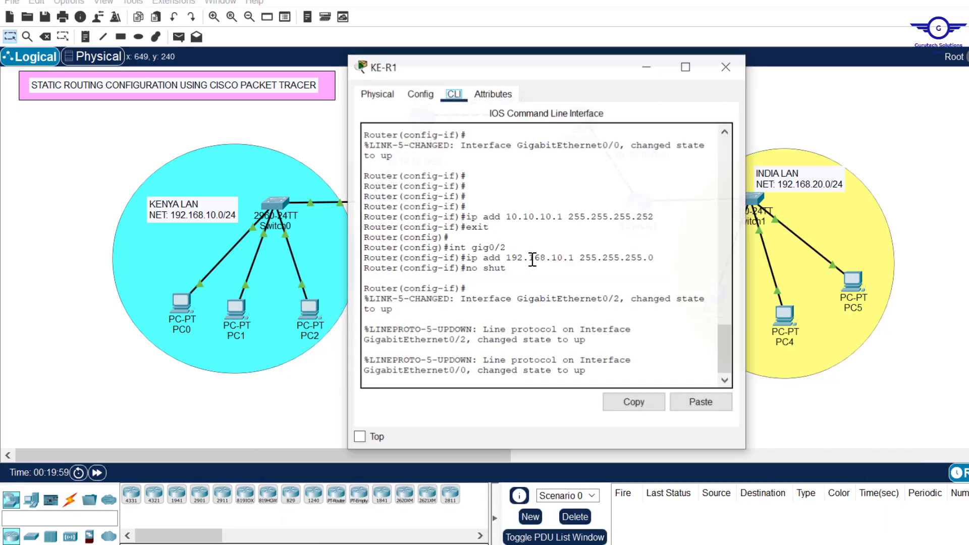
{"action": "type", "text": "er(config-if)#e"}
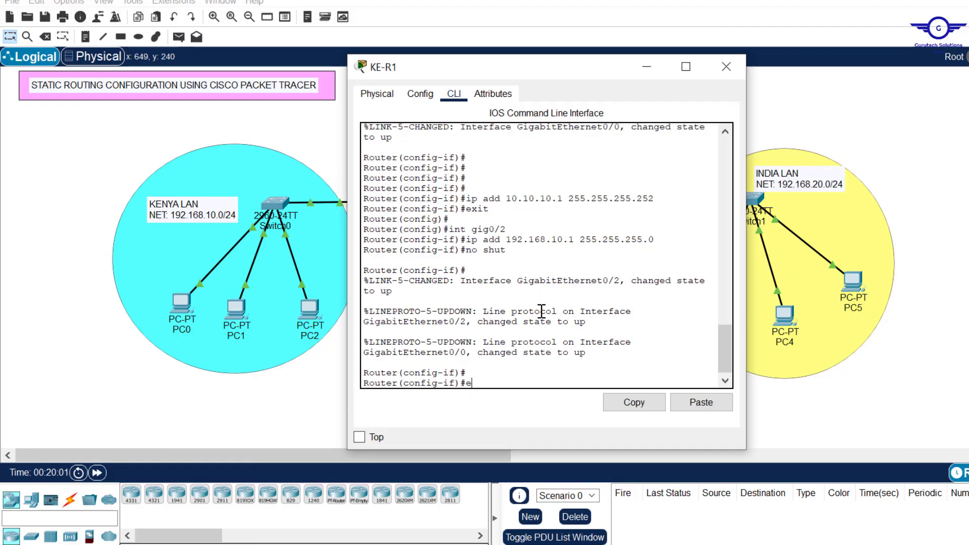
{"action": "type", "text": "x"}
{"action": "key", "text": "Return"}
{"action": "key", "text": "Return"}
{"action": "key", "text": "Return"}
{"action": "key", "text": "Return"}
{"action": "key", "text": "Return"}
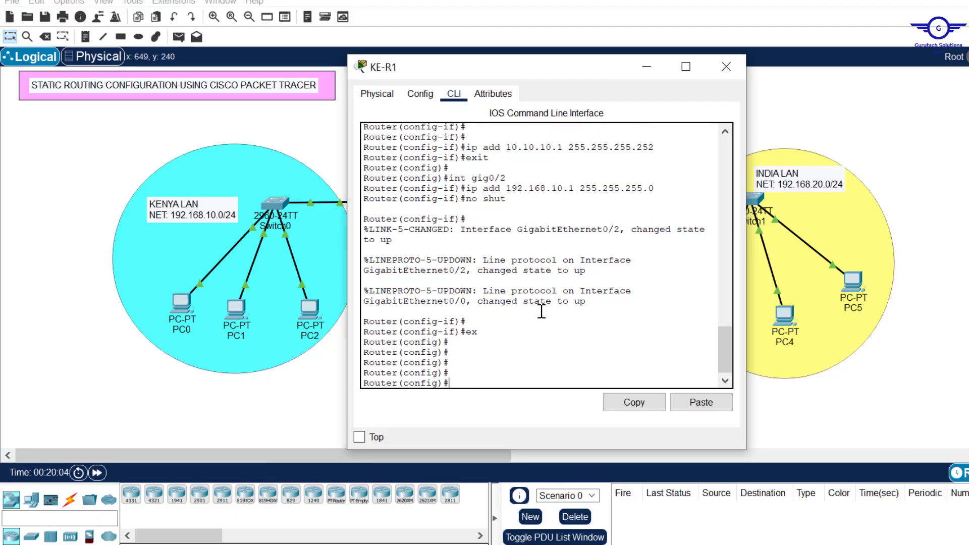
On KE-R1, enter the ip route command with destination network 192.168.20.0 and mask 255.255.255.0, without submitting it
{"action": "type", "text": "ip route"}
{"action": "left_click_drag", "start_coordinate": [598, 72], "coordinate": [456, 69]}
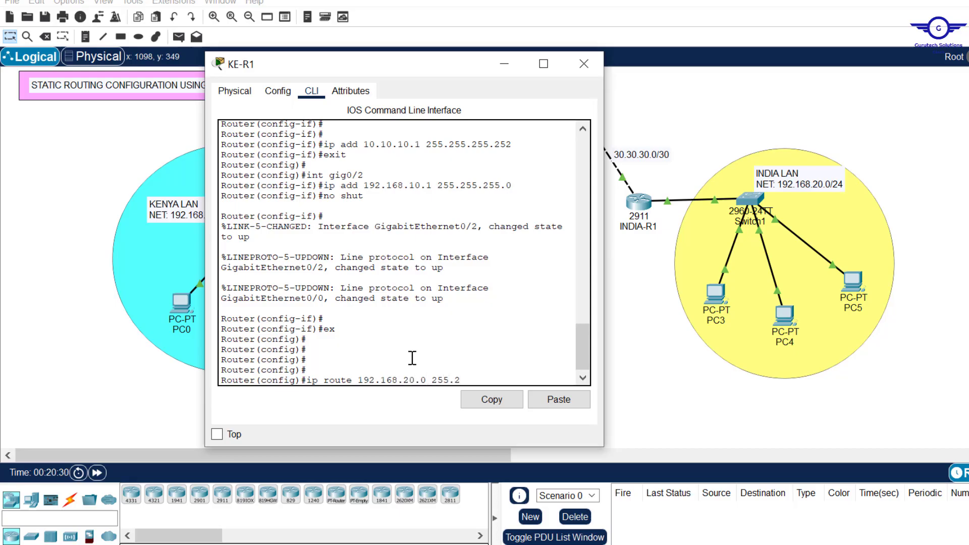
{"action": "type", "text": "55.255.0"}
{"action": "left_click_drag", "start_coordinate": [519, 379], "coordinate": [358, 380]}
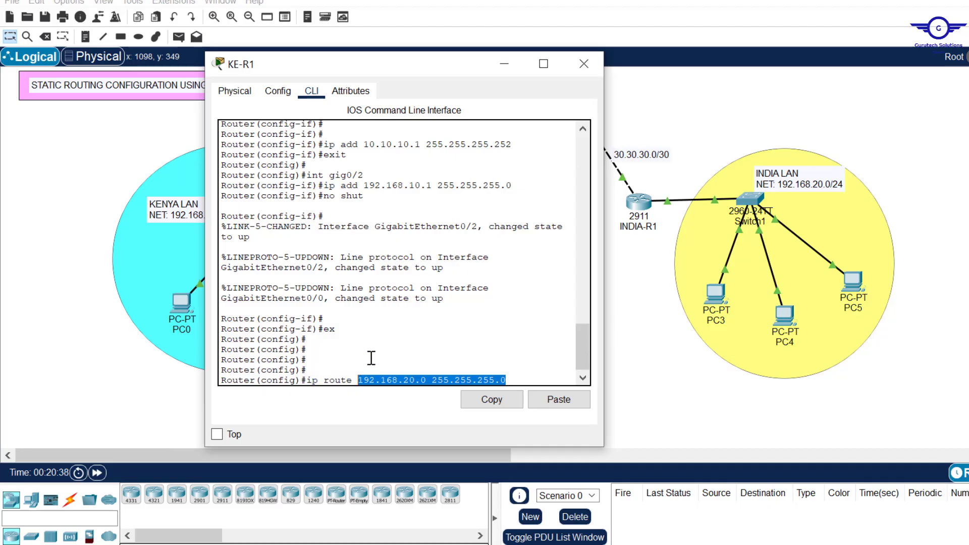
{"action": "left_click_drag", "start_coordinate": [444, 66], "coordinate": [510, 36]}
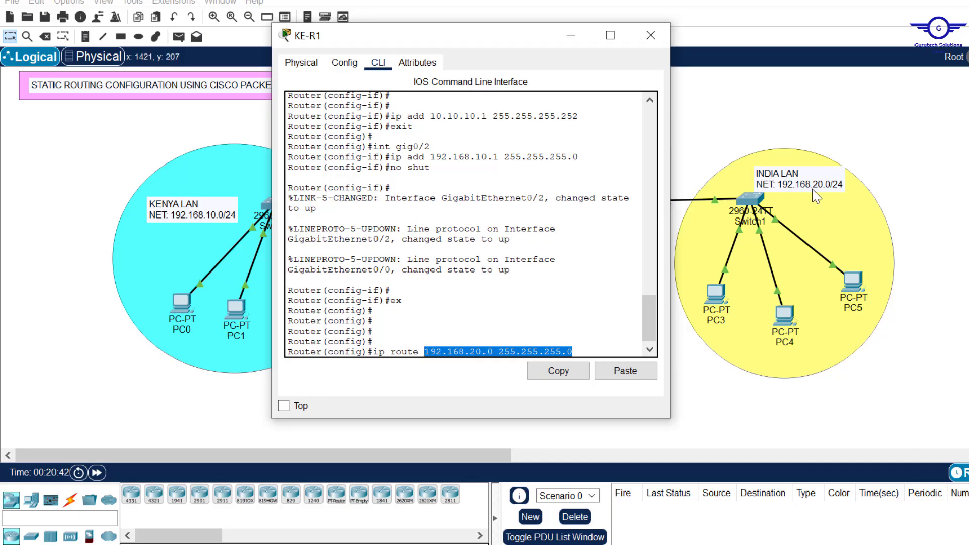
{"action": "left_click", "coordinate": [582, 345]}
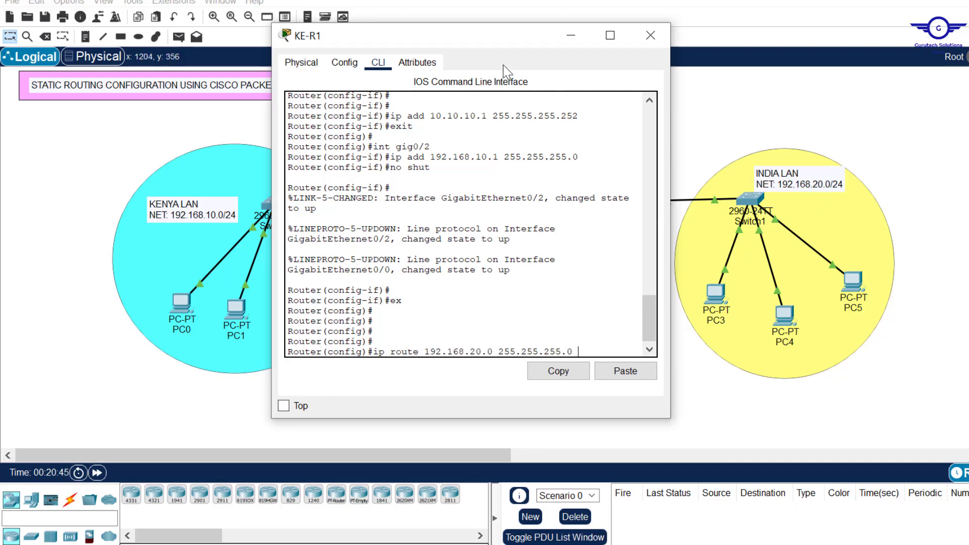
Check the guide's note on forward routes and complete KE-R1's static route with outgoing interface gig0/0
{"action": "left_click_drag", "start_coordinate": [492, 36], "coordinate": [749, 44]}
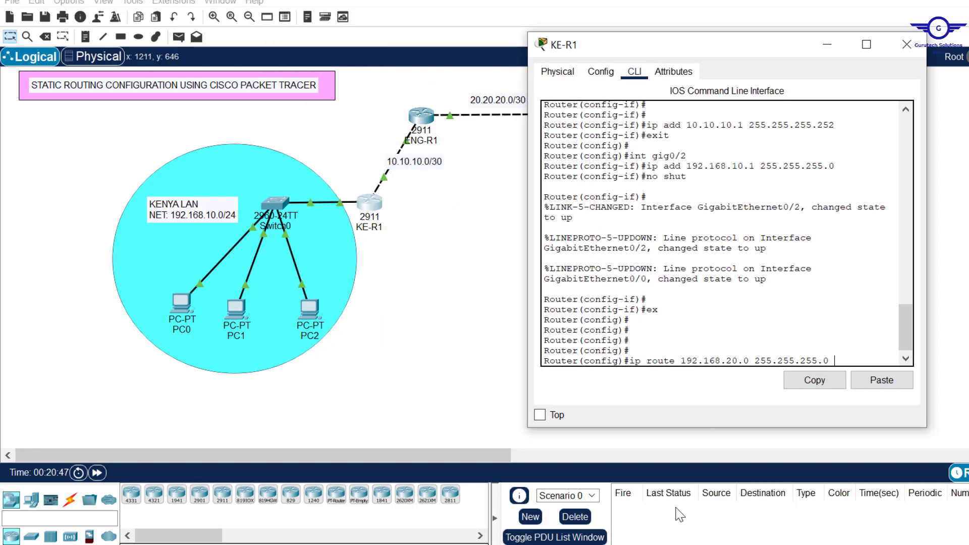
{"action": "key", "text": "alt+Tab"}
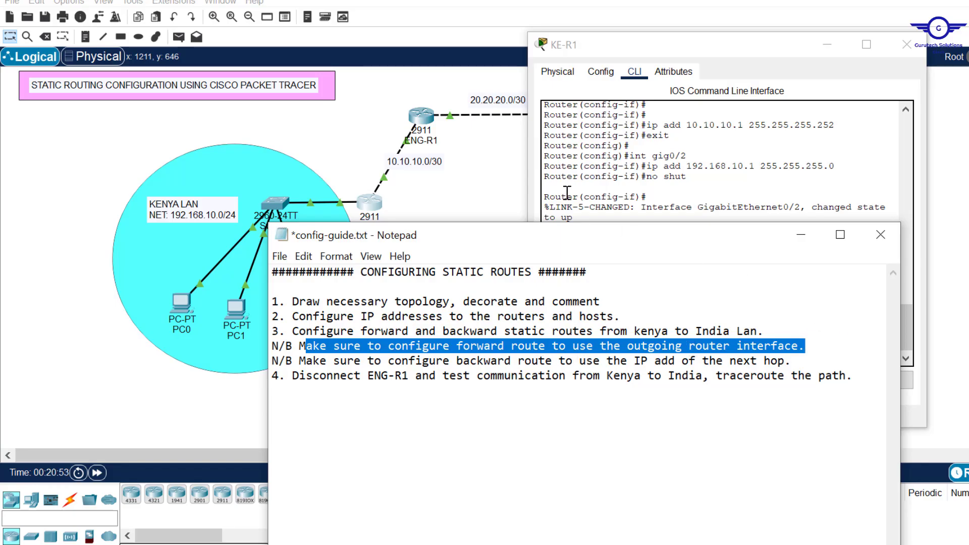
{"action": "left_click", "coordinate": [461, 198]}
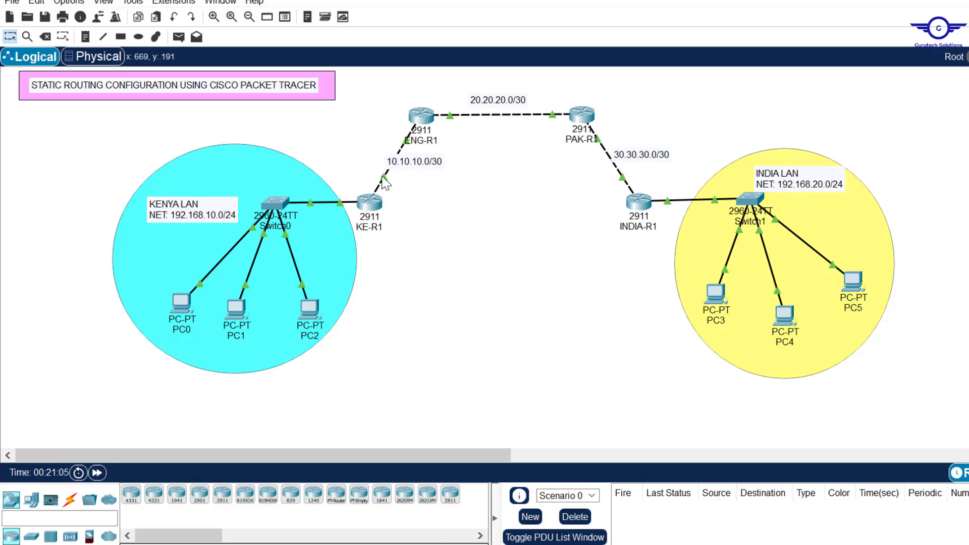
{"action": "mouse_move", "coordinate": [384, 183]}
{"action": "left_click", "coordinate": [372, 205]}
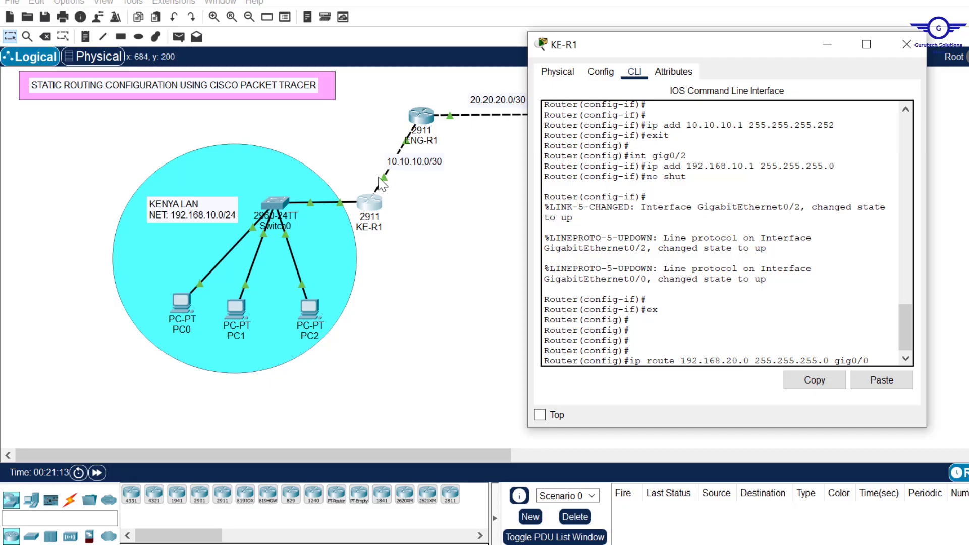
{"action": "key", "text": "Return"}
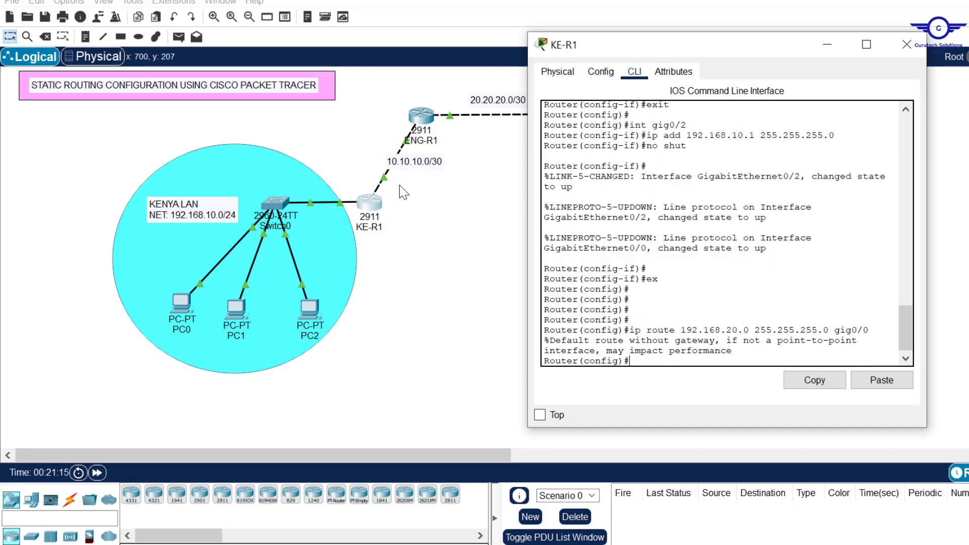
{"action": "key", "text": "Return"}
{"action": "key", "text": "Return"}
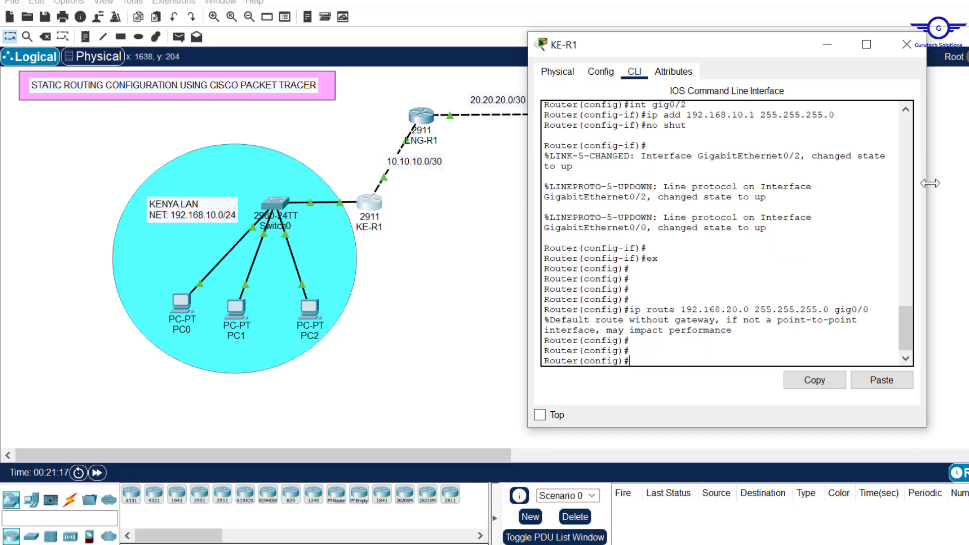
{"action": "left_click_drag", "start_coordinate": [931, 183], "coordinate": [965, 184]}
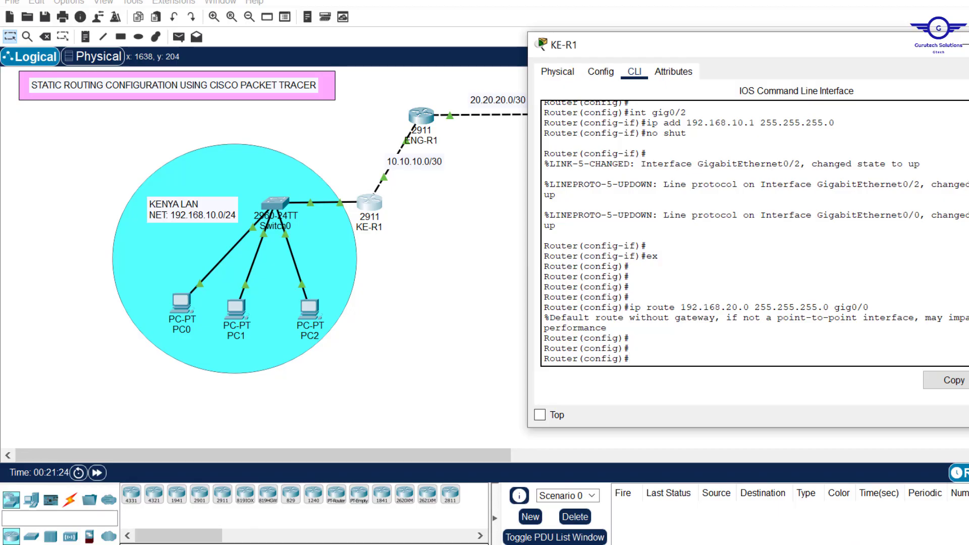
{"action": "left_click_drag", "start_coordinate": [960, 318], "coordinate": [636, 308]}
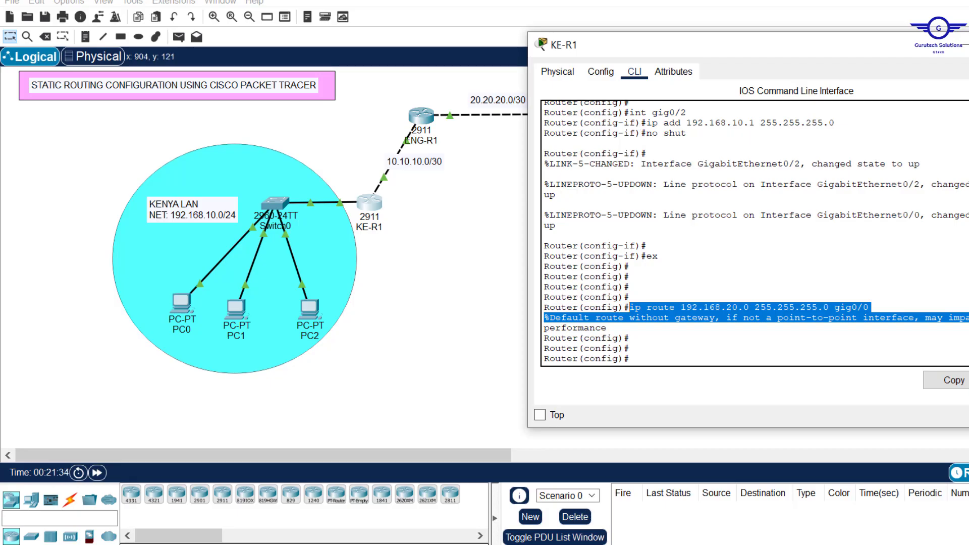
Open ENG-R1's command line and begin an ip route command at the global configuration prompt
{"action": "left_click", "coordinate": [420, 167]}
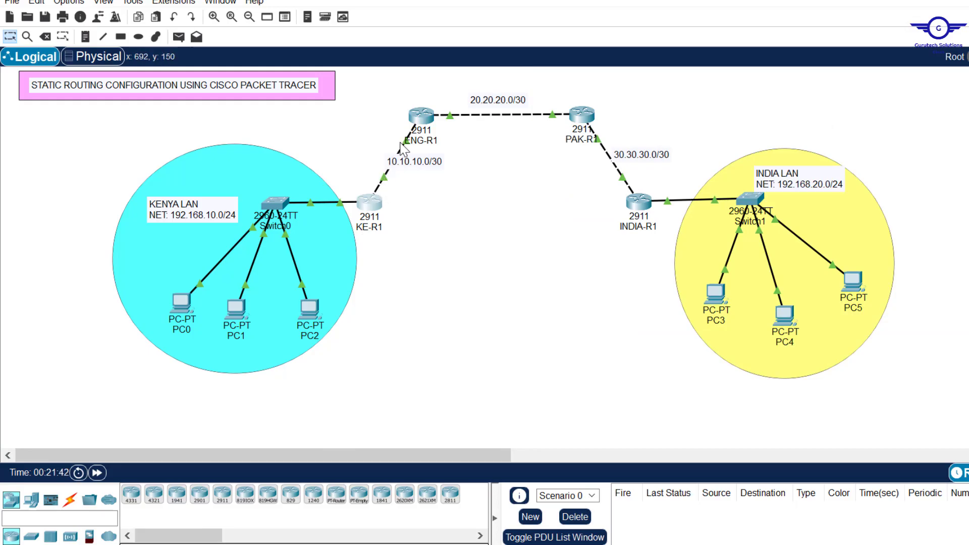
{"action": "left_click_drag", "start_coordinate": [401, 90], "coordinate": [442, 142]}
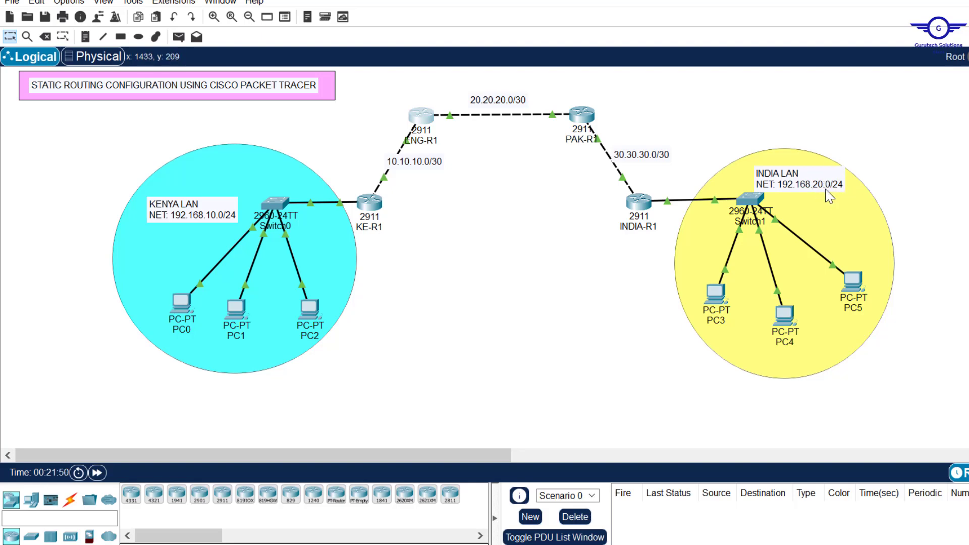
{"action": "left_click", "coordinate": [432, 121]}
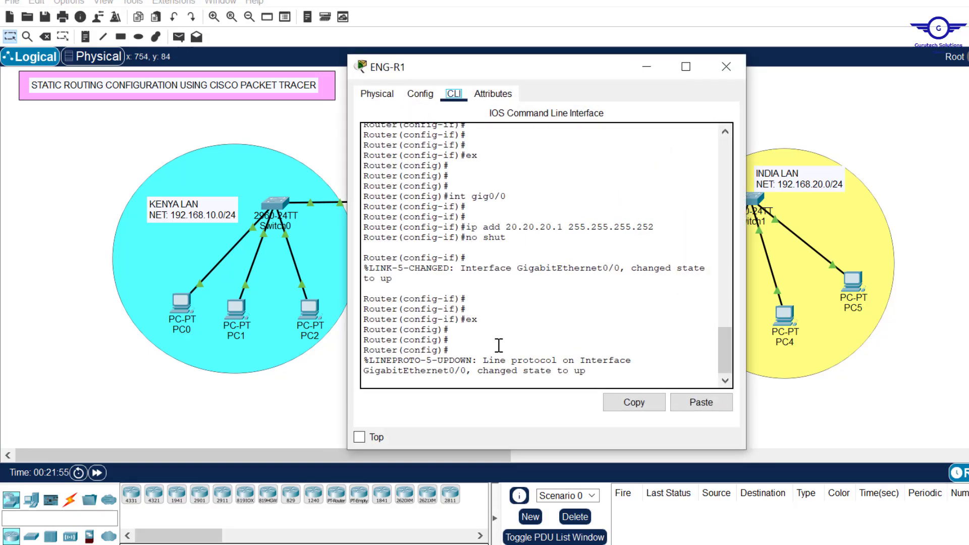
{"action": "key", "text": "Return"}
{"action": "key", "text": "Return"}
{"action": "key", "text": "Return"}
{"action": "type", "text": "ig)#i"}
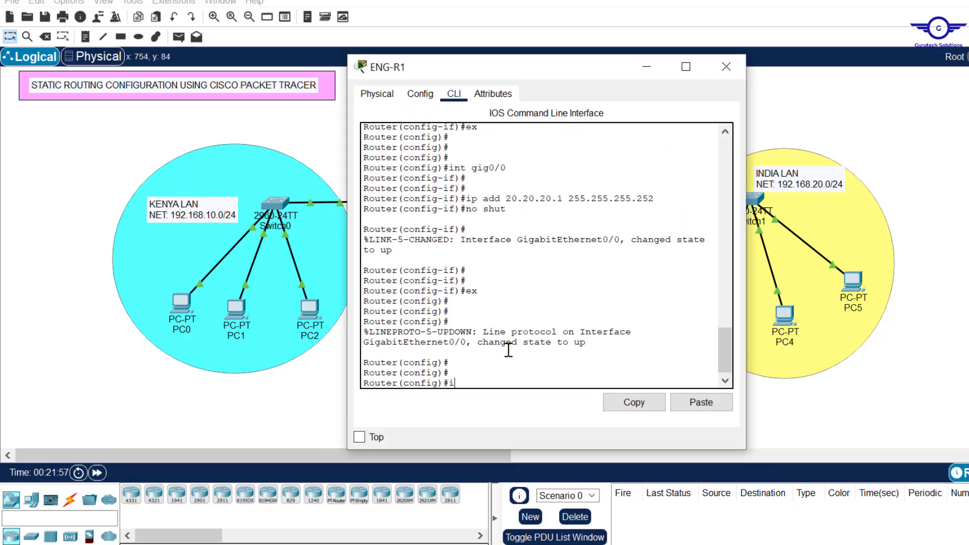
{"action": "type", "text": "p route"}
{"action": "left_click", "coordinate": [328, 388]}
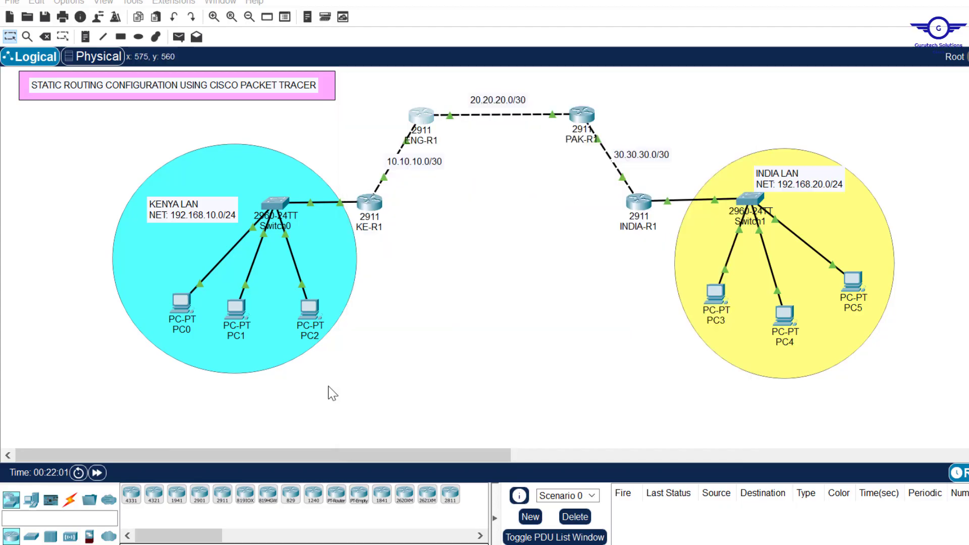
Copy the destination and mask 192.168.20.0 255.255.255.0 from KE-R1's route into ENG-R1's pending ip route command
{"action": "left_click", "coordinate": [372, 198]}
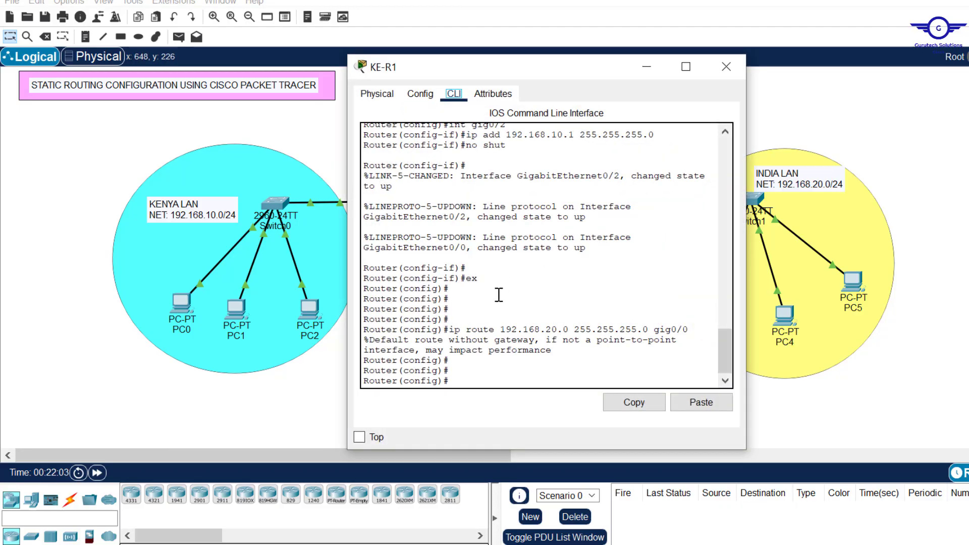
{"action": "left_click_drag", "start_coordinate": [649, 330], "coordinate": [501, 330]}
{"action": "left_click", "coordinate": [635, 403]}
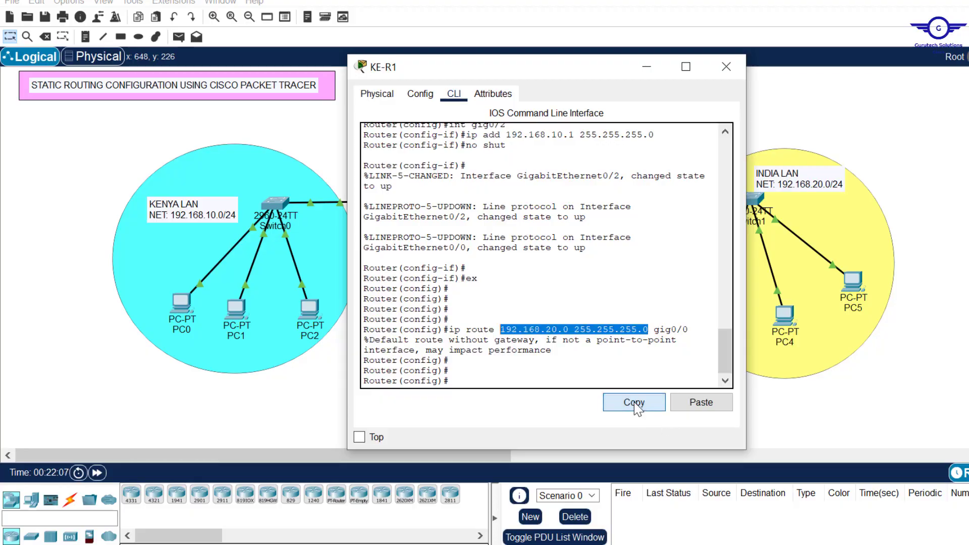
{"action": "left_click", "coordinate": [726, 67]}
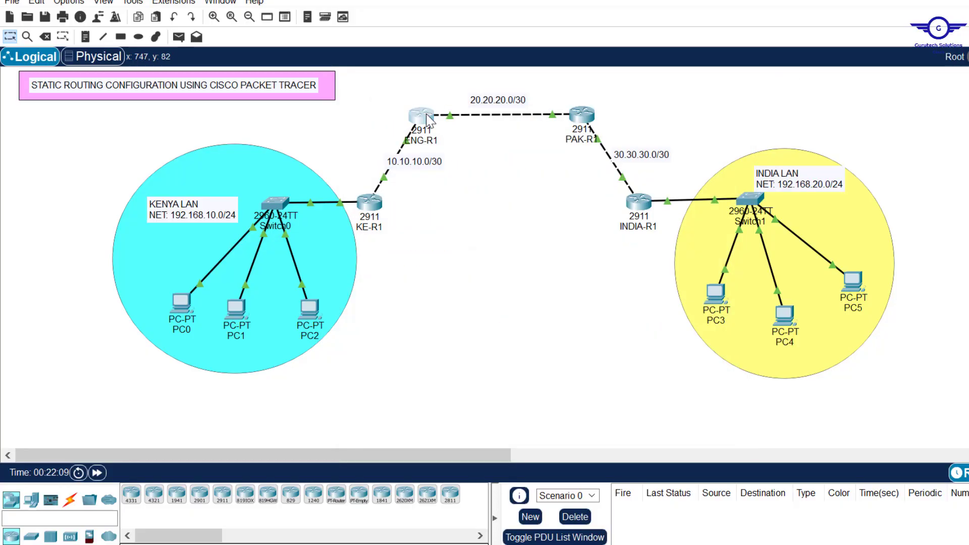
{"action": "left_click", "coordinate": [425, 115]}
{"action": "left_click", "coordinate": [695, 404]}
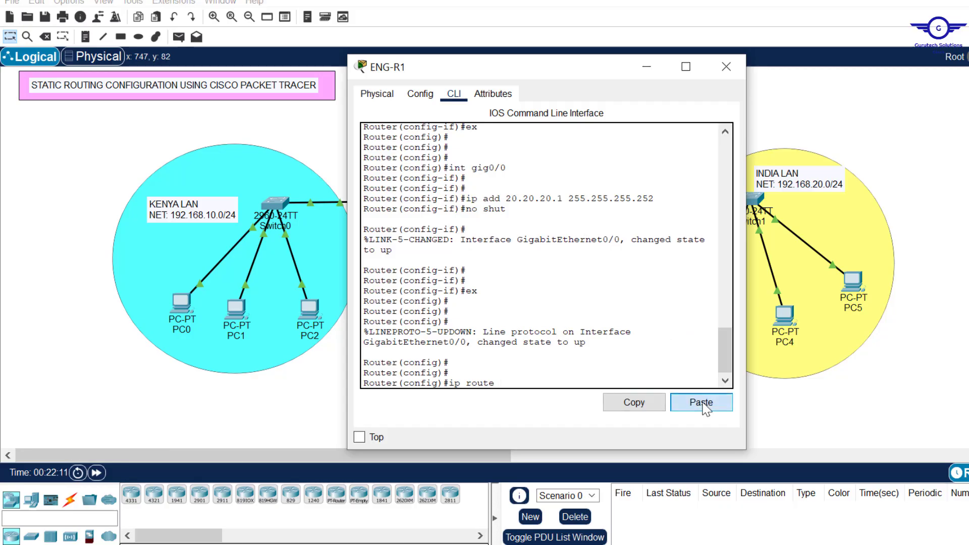
{"action": "left_click_drag", "start_coordinate": [654, 384], "coordinate": [504, 382]}
{"action": "key", "text": "ctrl+c"}
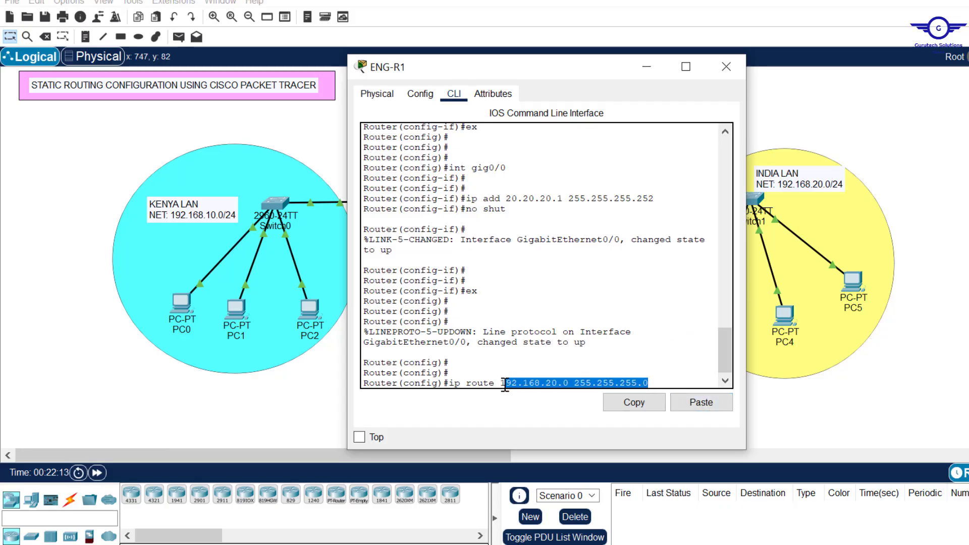
Check ENG-R1's link toward PAK-R1, complete the static route with outgoing interface gig0/0, and close ENG-R1's window
{"action": "left_click", "coordinate": [673, 379]}
{"action": "left_click", "coordinate": [845, 441]}
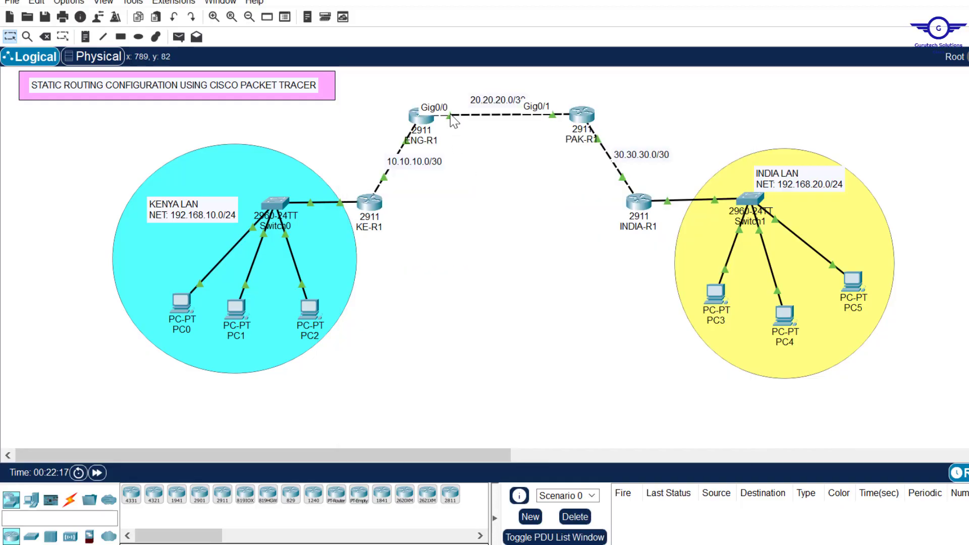
{"action": "left_click", "coordinate": [422, 119]}
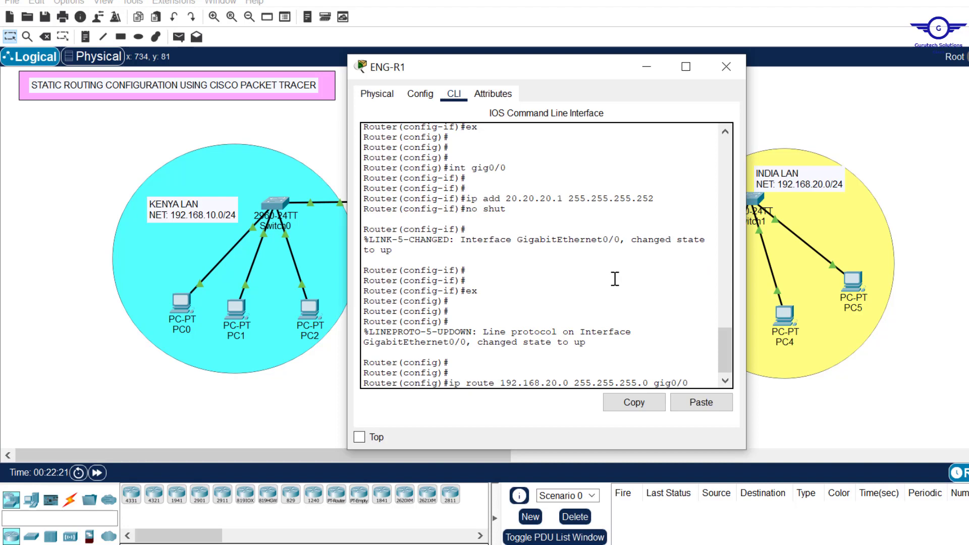
{"action": "key", "text": "Return"}
{"action": "key", "text": "Return"}
{"action": "key", "text": "Return"}
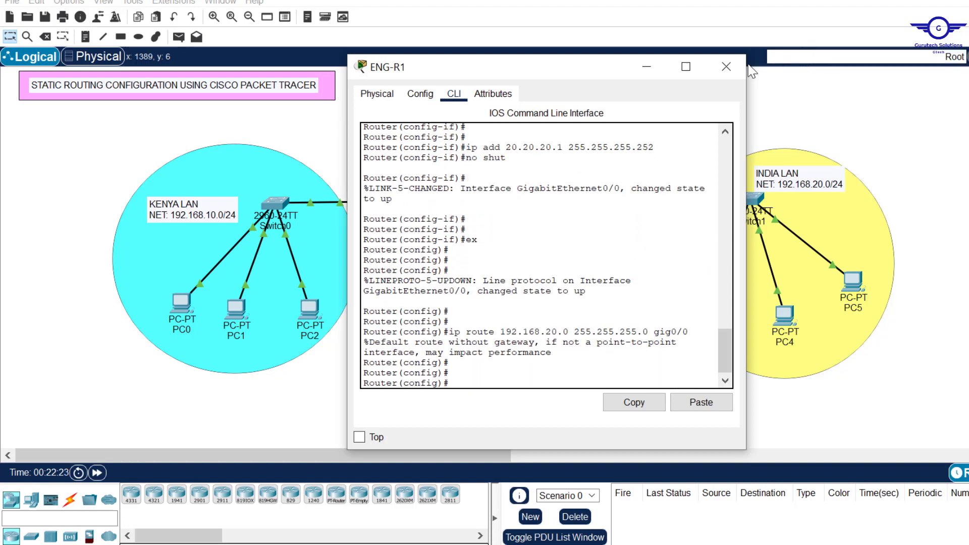
{"action": "left_click", "coordinate": [726, 66]}
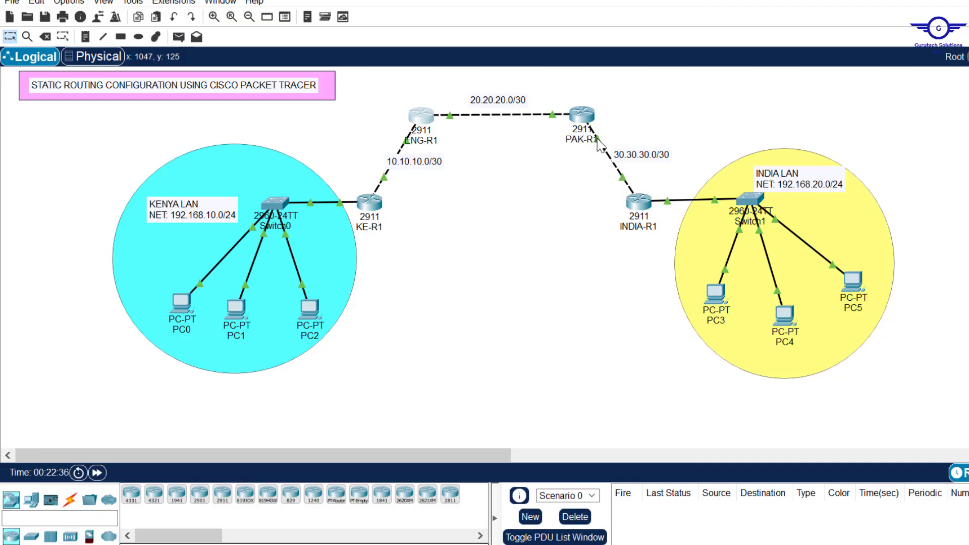
On PAK-R1, add a static route to 192.168.20.0 255.255.255.0 through outgoing interface gig0/0 and close its window
{"action": "left_click", "coordinate": [581, 113]}
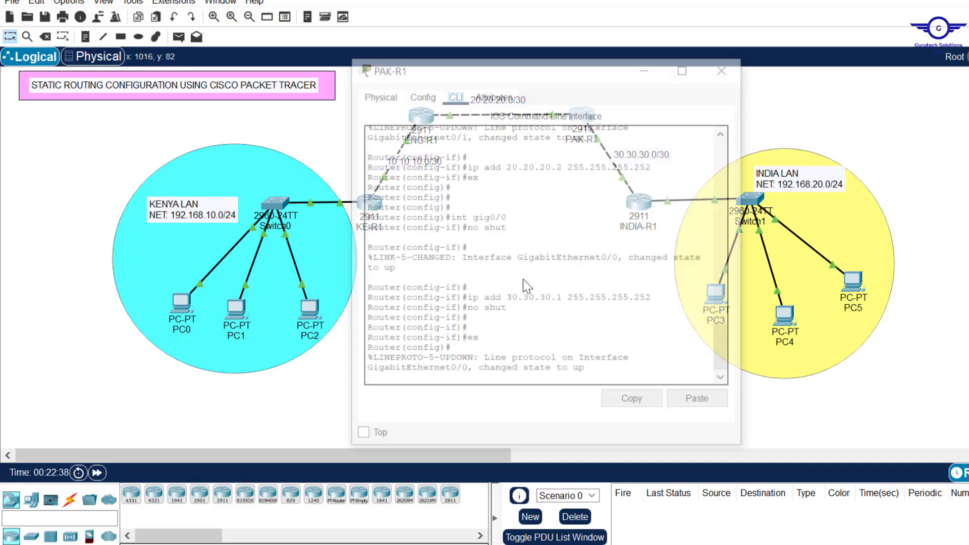
{"action": "left_click", "coordinate": [486, 357]}
{"action": "key", "text": "Return"}
{"action": "key", "text": "Return"}
{"action": "key", "text": "Return"}
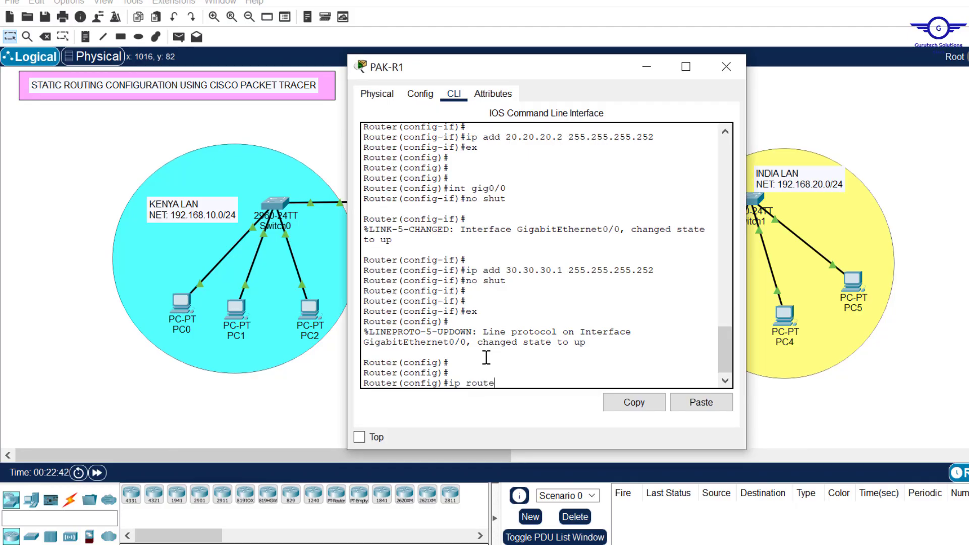
{"action": "left_click", "coordinate": [707, 404]}
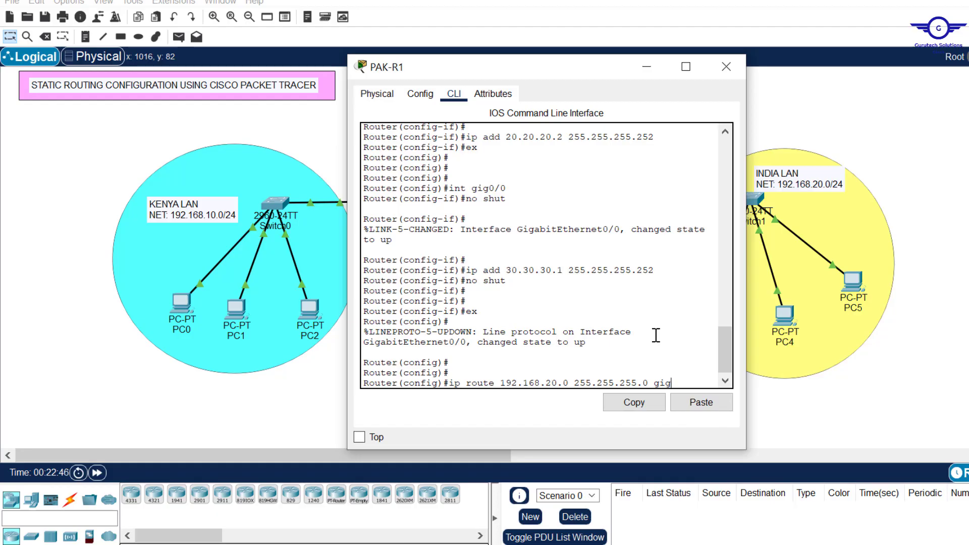
{"action": "type", "text": "gig0/0"}
{"action": "key", "text": "Return"}
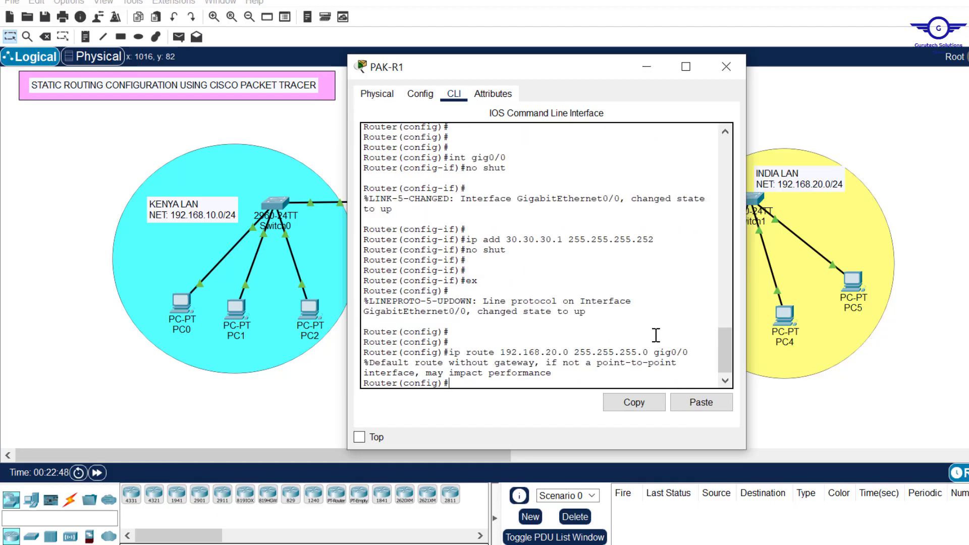
{"action": "left_click_drag", "start_coordinate": [747, 189], "coordinate": [957, 191]}
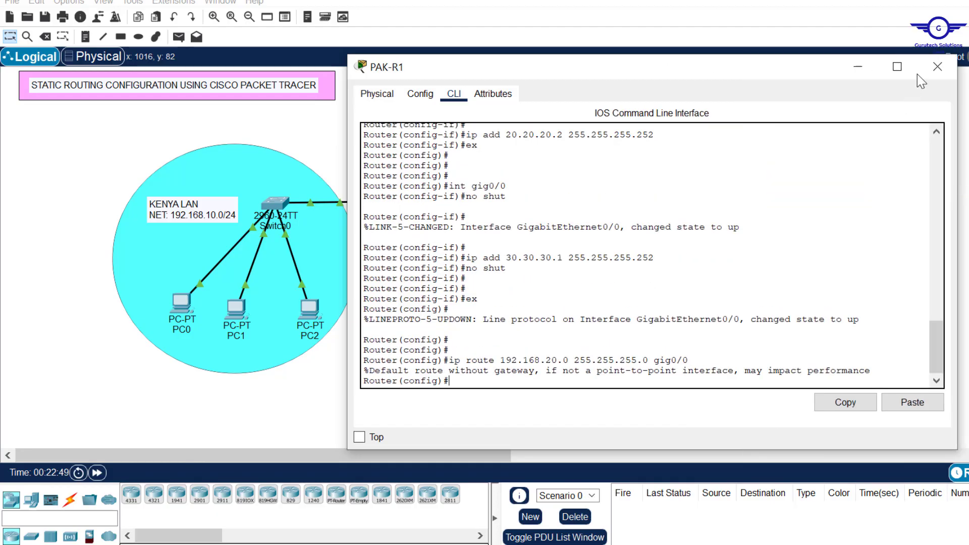
{"action": "left_click", "coordinate": [938, 67]}
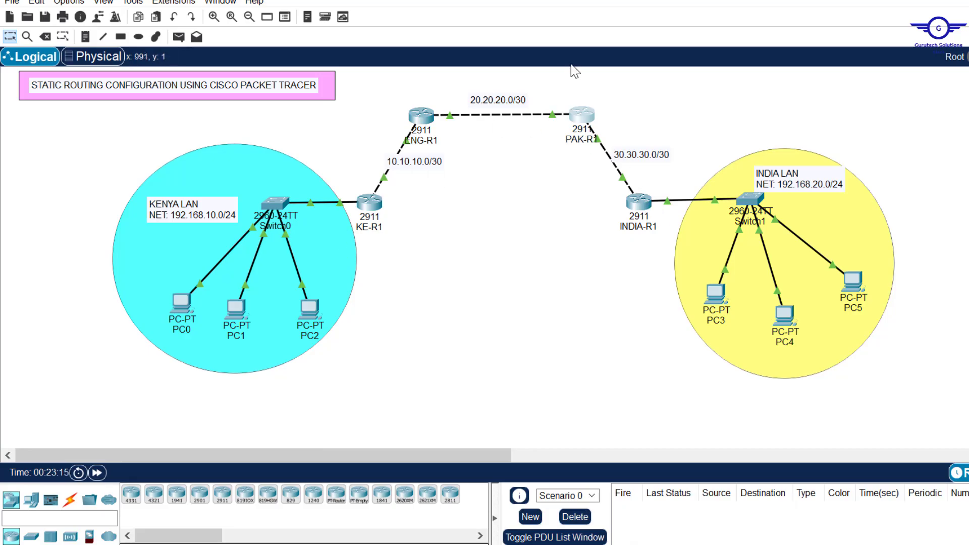
{"action": "left_click_drag", "start_coordinate": [569, 91], "coordinate": [602, 145]}
{"action": "left_click_drag", "start_coordinate": [640, 176], "coordinate": [642, 243]}
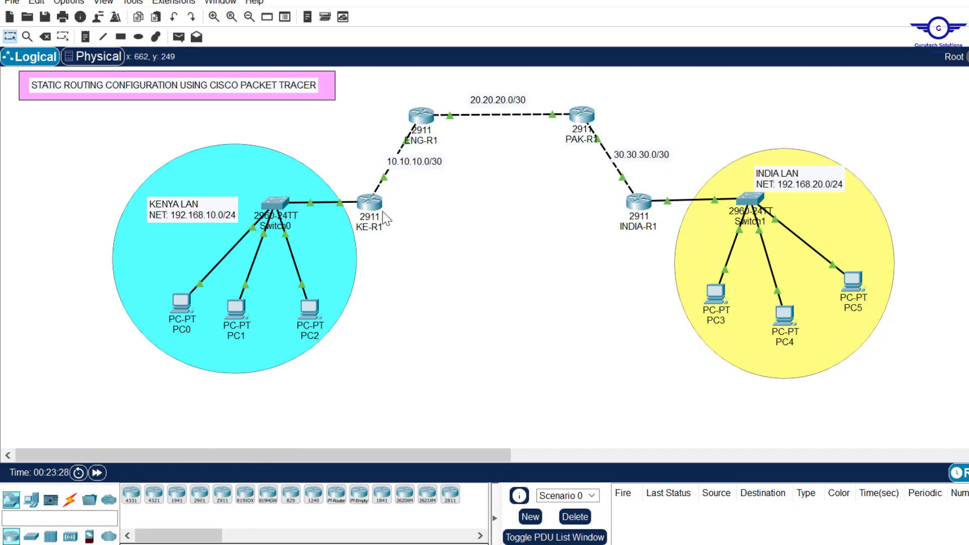
{"action": "left_click_drag", "start_coordinate": [643, 183], "coordinate": [651, 251]}
Open INDIA-R1's command line and begin an ip route command with the copied destination and mask 192.168.20.0 255.255.255.0
{"action": "left_click", "coordinate": [639, 203]}
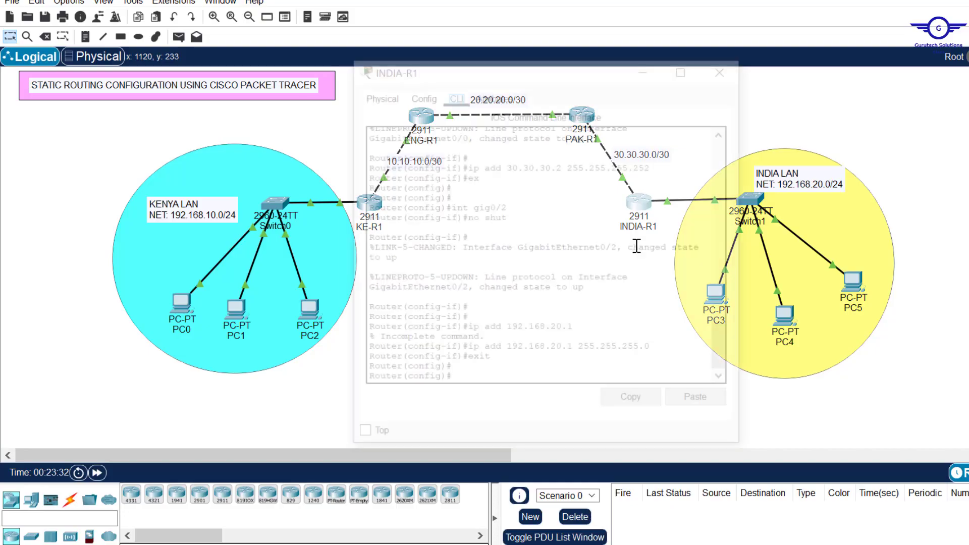
{"action": "left_click", "coordinate": [598, 289]}
{"action": "key", "text": "Return"}
{"action": "key", "text": "Return"}
{"action": "key", "text": "Return"}
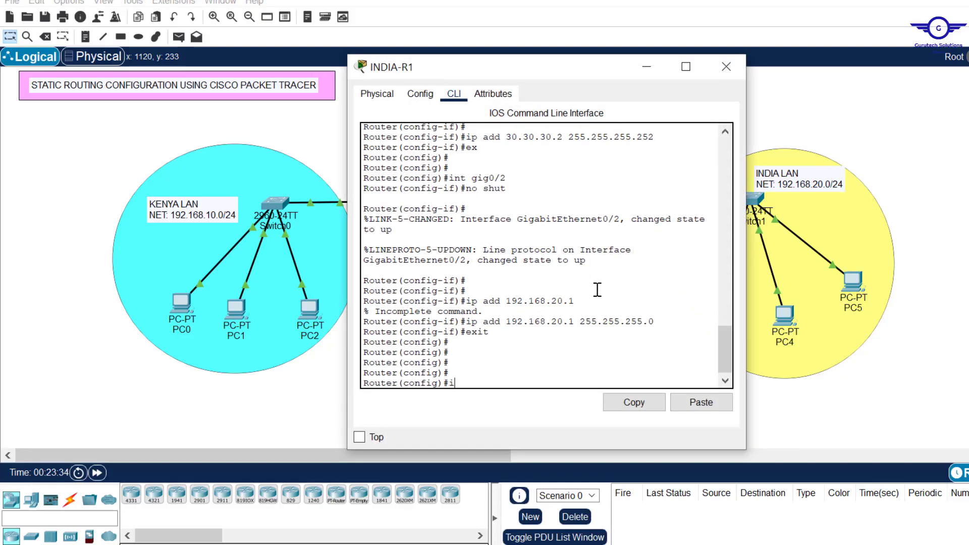
{"action": "type", "text": "ip route"}
{"action": "left_click_drag", "start_coordinate": [649, 71], "coordinate": [662, 67]}
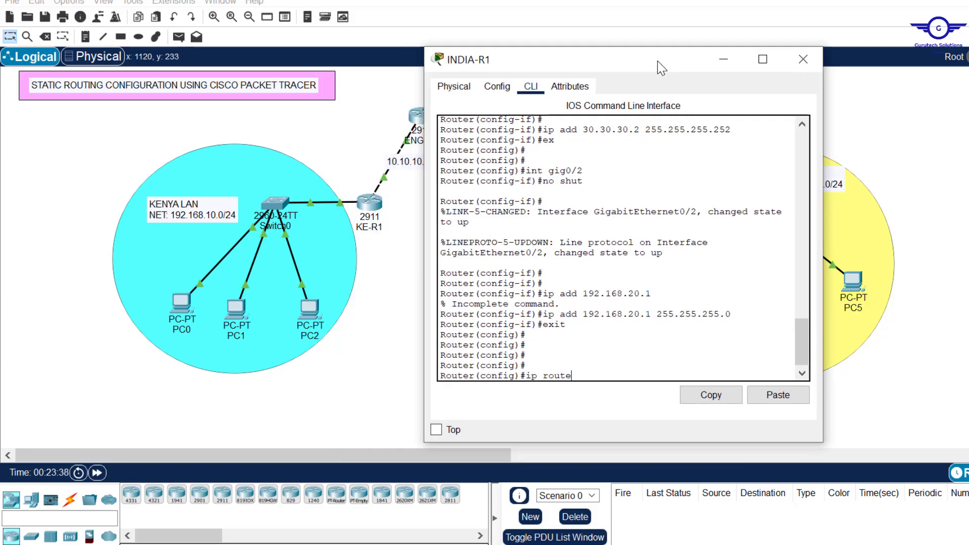
{"action": "left_click", "coordinate": [777, 393]}
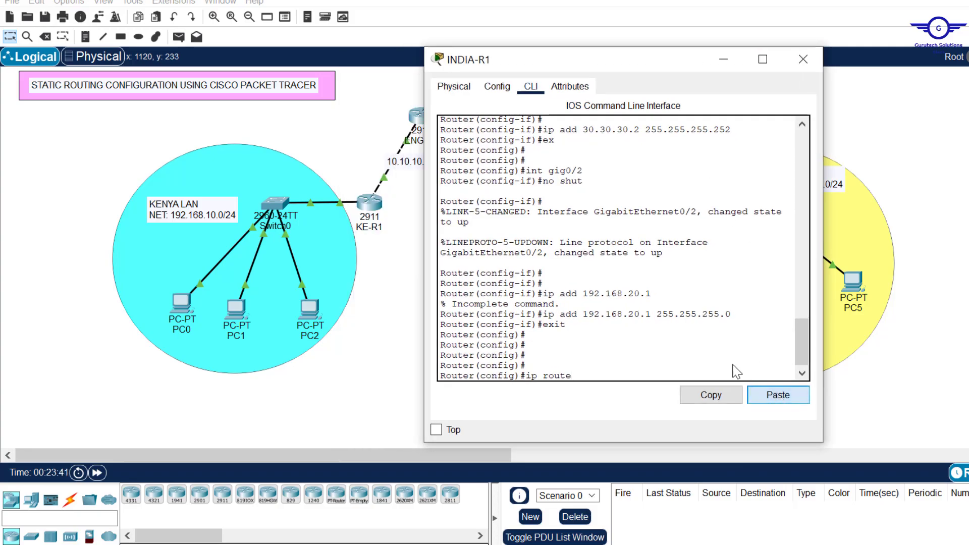
{"action": "left_click", "coordinate": [753, 396]}
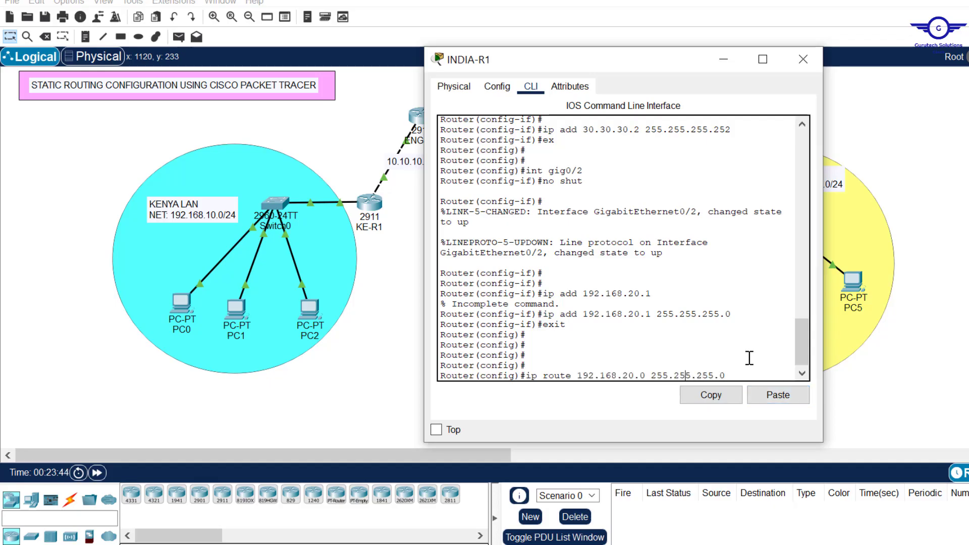
Change the destination network in INDIA-R1's pending ip route command to 192.168.10.0
{"action": "key", "text": "Left"}
{"action": "key", "text": "Left"}
{"action": "key", "text": "Left"}
{"action": "key", "text": "Left"}
{"action": "key", "text": "Left"}
{"action": "key", "text": "Left"}
{"action": "key", "text": "Left"}
{"action": "key", "text": "Left"}
{"action": "key", "text": "Left"}
{"action": "key", "text": "Left"}
{"action": "key", "text": "Left"}
{"action": "key", "text": "Left"}
{"action": "key", "text": "Left"}
{"action": "key", "text": "Left"}
{"action": "key", "text": "Left"}
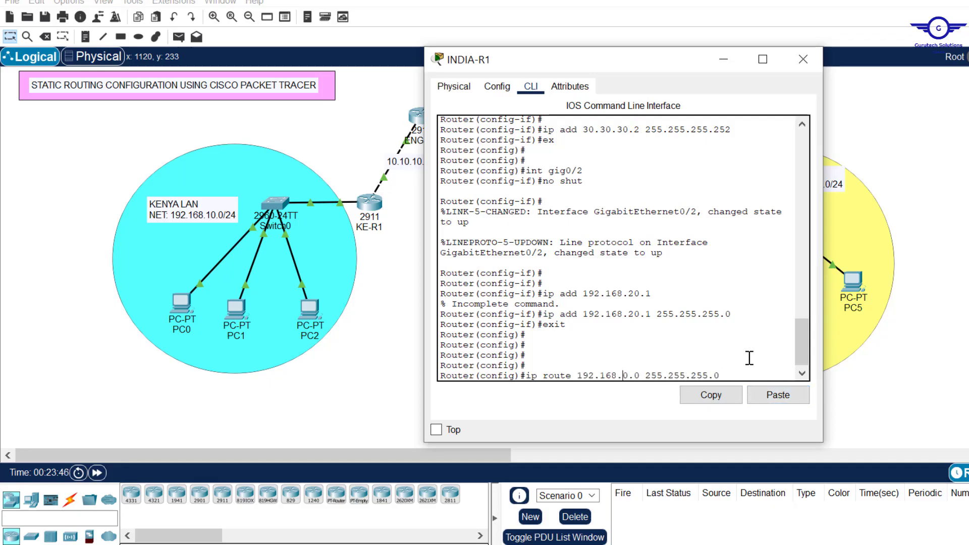
{"action": "key", "text": "BackSpace"}
{"action": "type", "text": "1"}
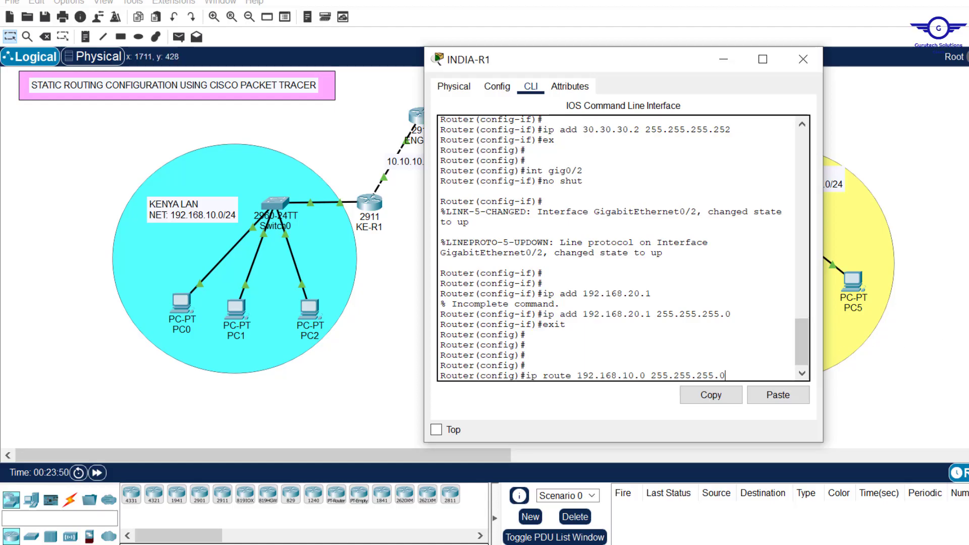
Switch to the config guide in Notepad, review the backward route note, and return to the topology in Packet Tracer
{"action": "left_click", "coordinate": [963, 307]}
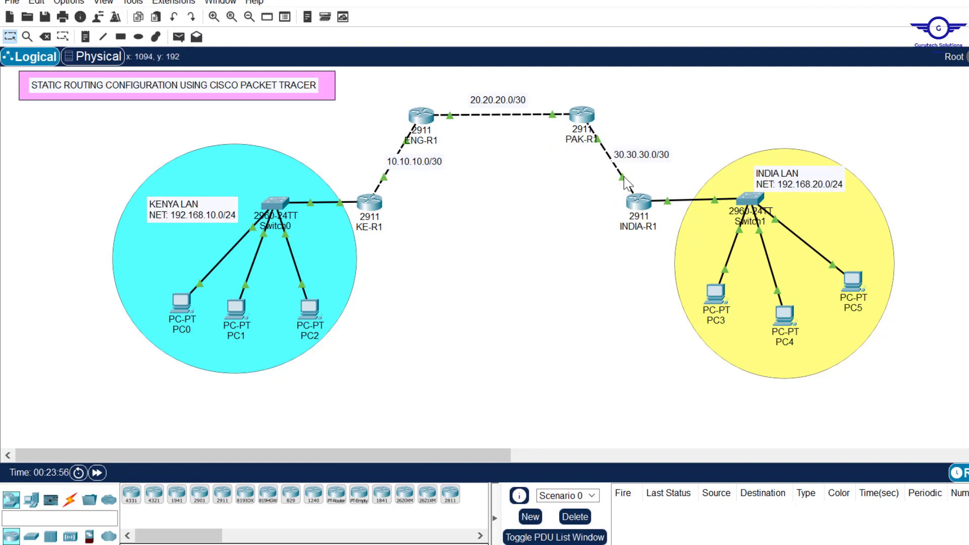
{"action": "key", "text": "alt+Tab"}
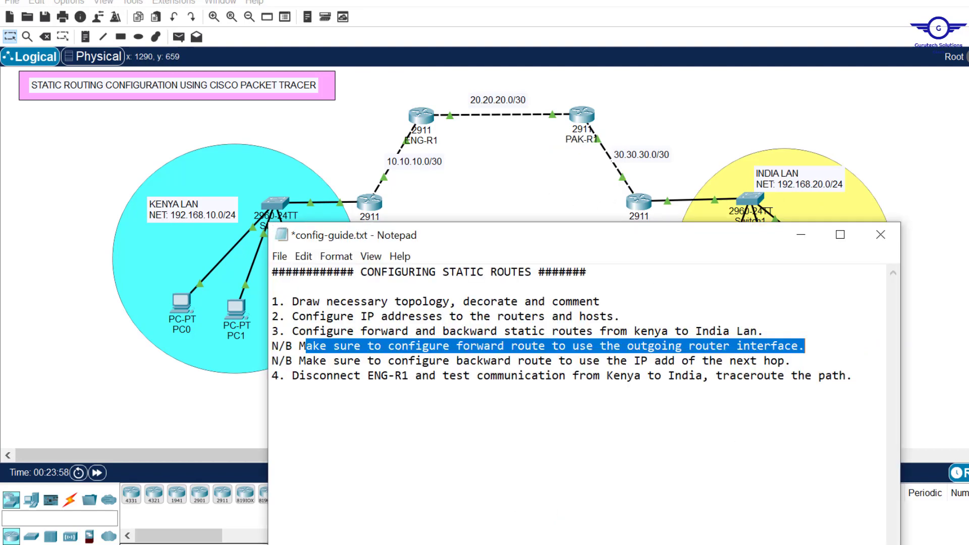
{"action": "mouse_move", "coordinate": [300, 360]}
{"action": "left_mouse_down"}
{"action": "mouse_move", "coordinate": [672, 357]}
{"action": "mouse_move", "coordinate": [804, 376]}
{"action": "mouse_move", "coordinate": [488, 331]}
{"action": "mouse_move", "coordinate": [281, 361]}
{"action": "mouse_move", "coordinate": [293, 360]}
{"action": "left_mouse_up"}
{"action": "left_click", "coordinate": [786, 371]}
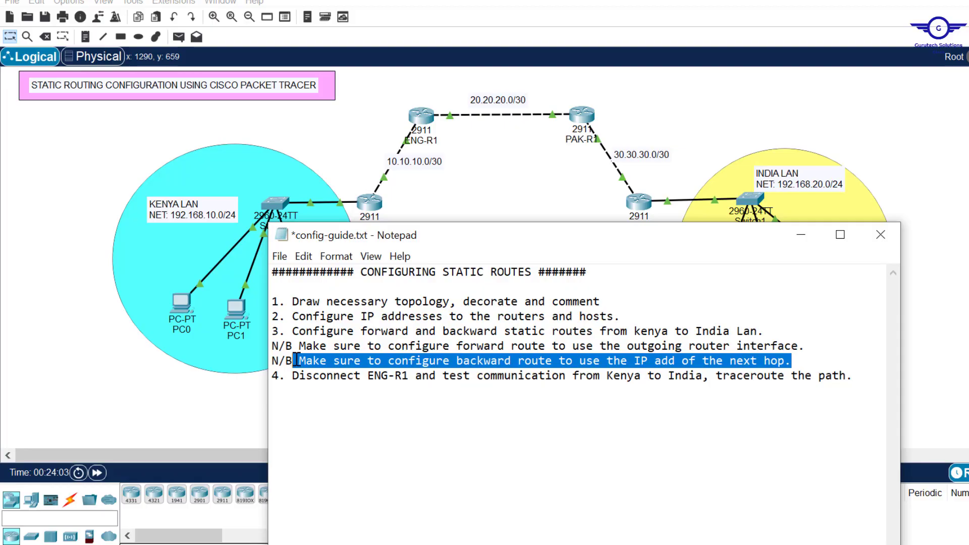
{"action": "left_click", "coordinate": [687, 156]}
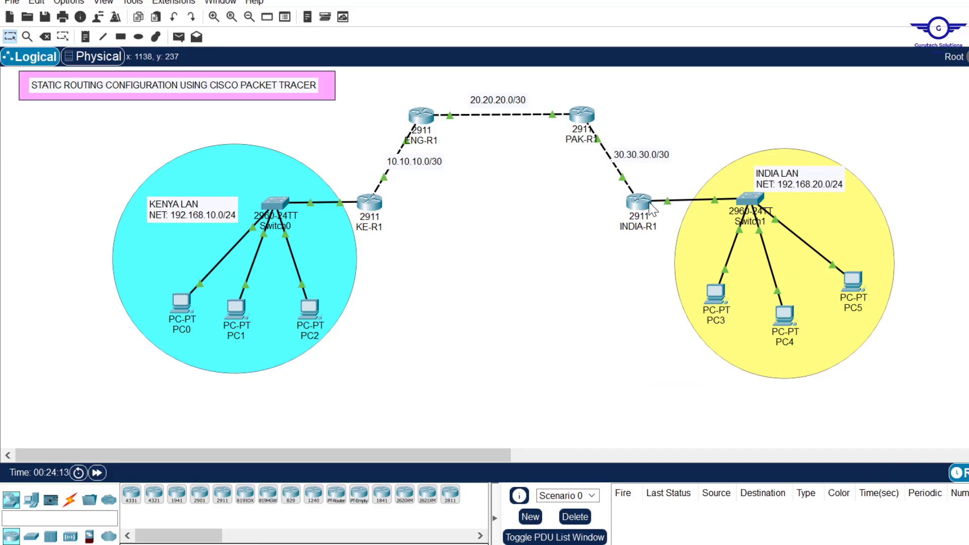
Check PAK-R1's interface addresses, then complete INDIA-R1's static route to 192.168.10.0 with next hop 30.30.30.1
{"action": "mouse_move", "coordinate": [650, 204]}
{"action": "left_click_drag", "start_coordinate": [601, 192], "coordinate": [667, 226]}
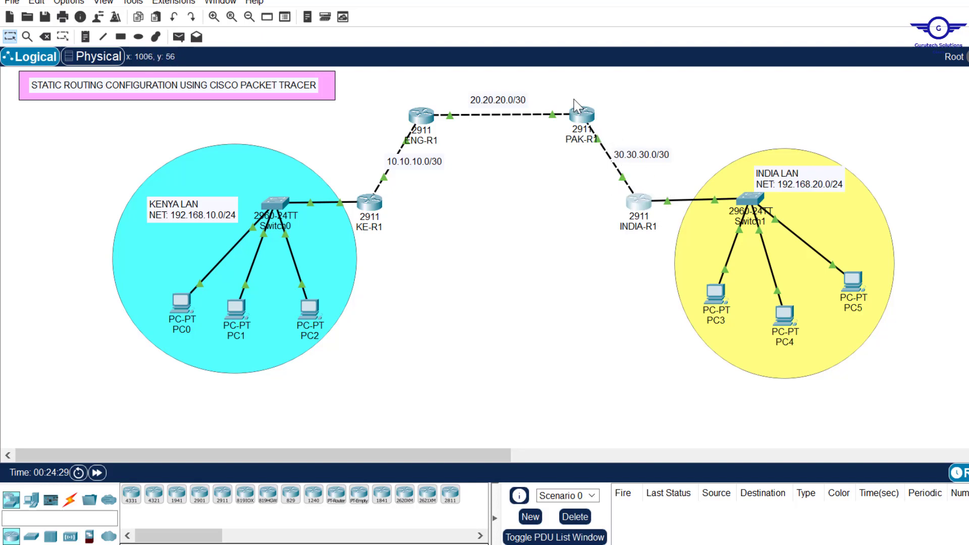
{"action": "left_click_drag", "start_coordinate": [574, 98], "coordinate": [614, 140]}
{"action": "left_click_drag", "start_coordinate": [615, 189], "coordinate": [656, 237]}
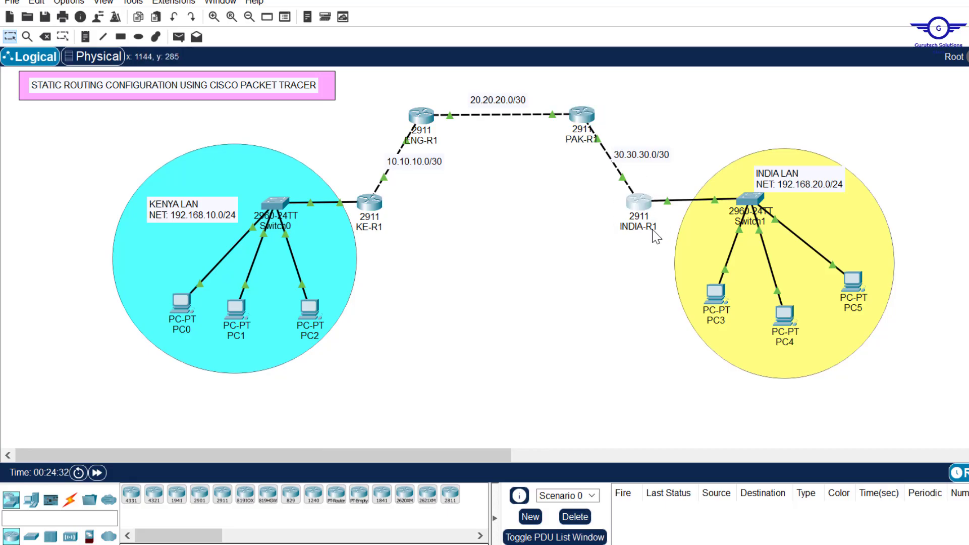
{"action": "left_click", "coordinate": [643, 105]}
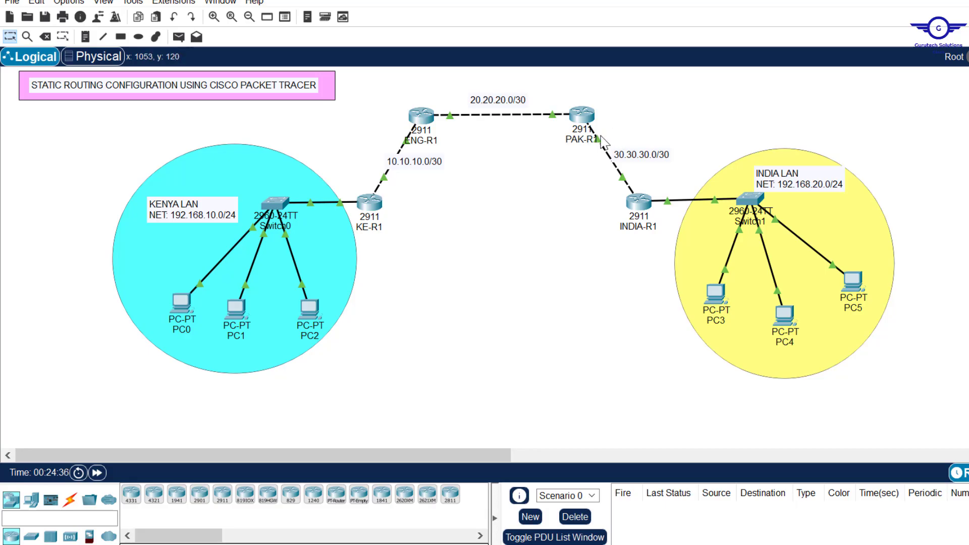
{"action": "mouse_move", "coordinate": [598, 144]}
{"action": "mouse_move", "coordinate": [586, 118]}
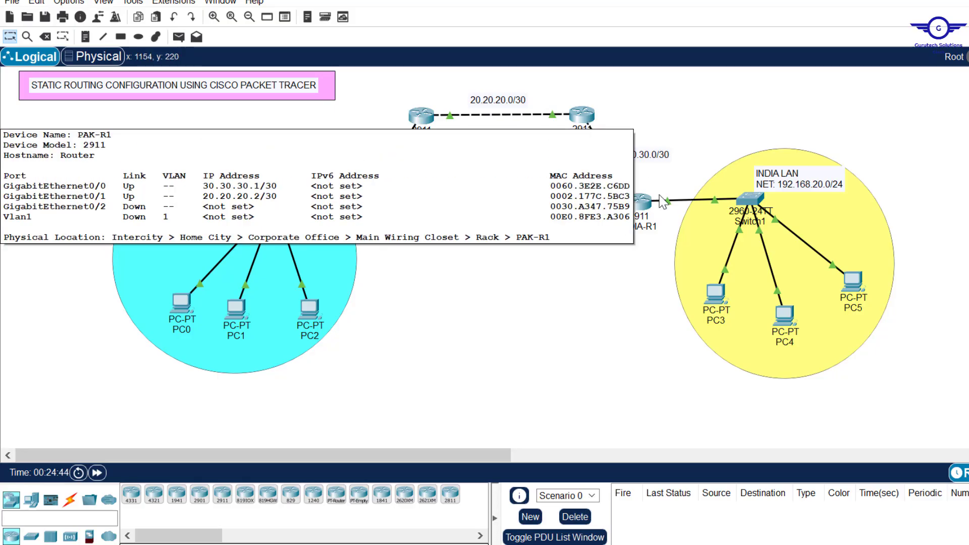
{"action": "left_click", "coordinate": [644, 202]}
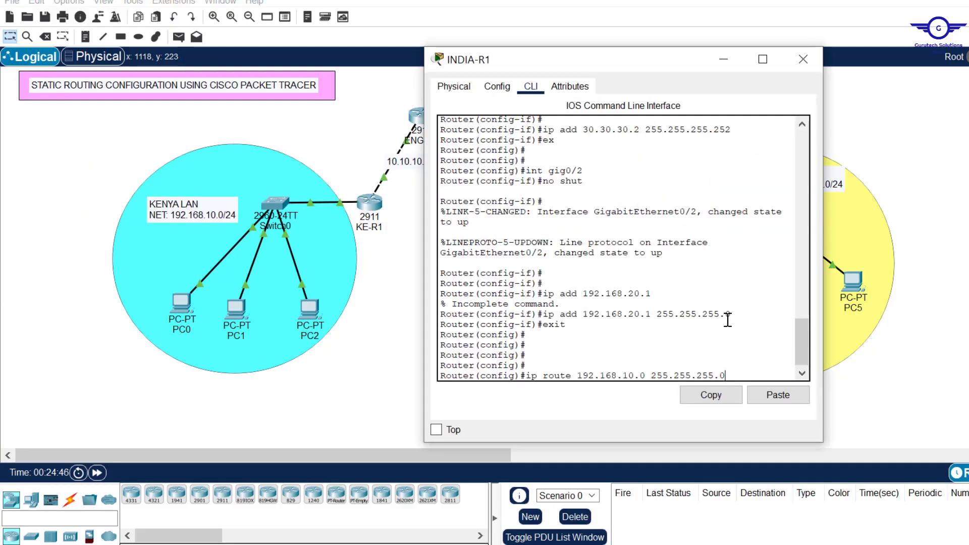
{"action": "type", "text": "30.30.30.1"}
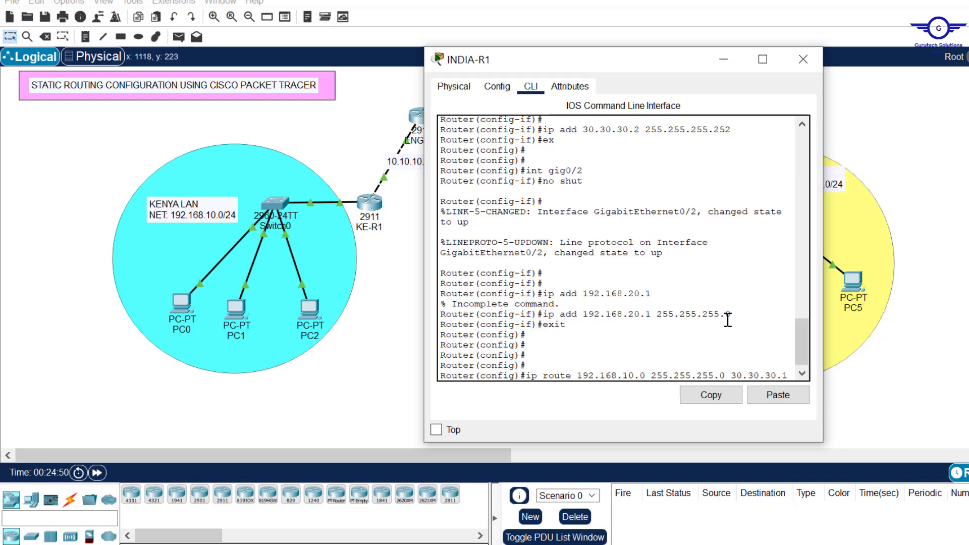
{"action": "key", "text": "Return"}
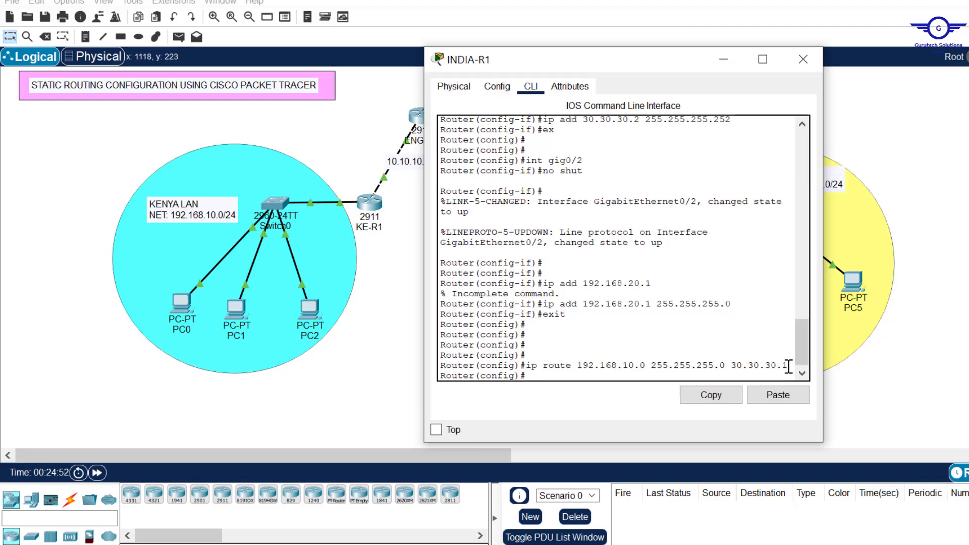
Compare INDIA-R1's next-hop static route with ENG-R1's outgoing-interface route, closing each router window when done
{"action": "left_click_drag", "start_coordinate": [788, 365], "coordinate": [526, 365]}
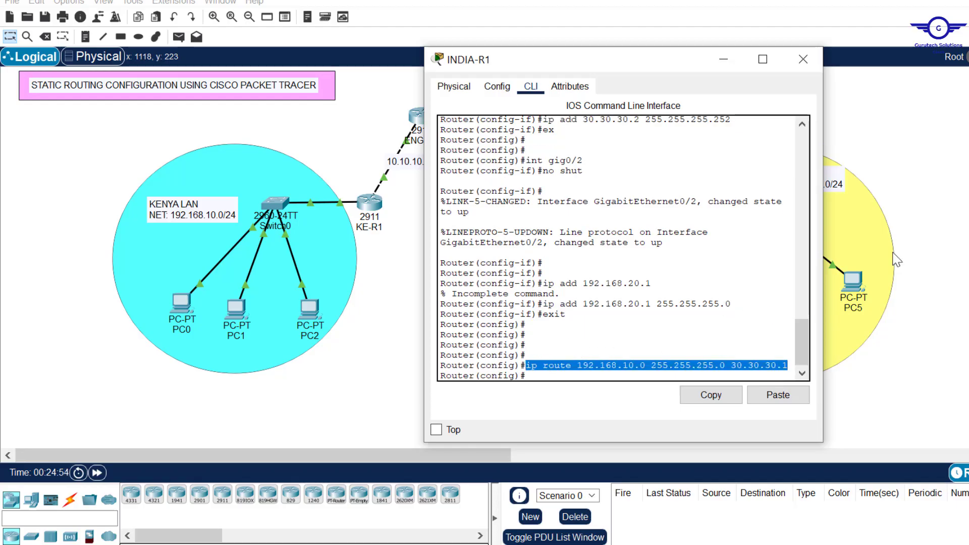
{"action": "left_click", "coordinate": [880, 235]}
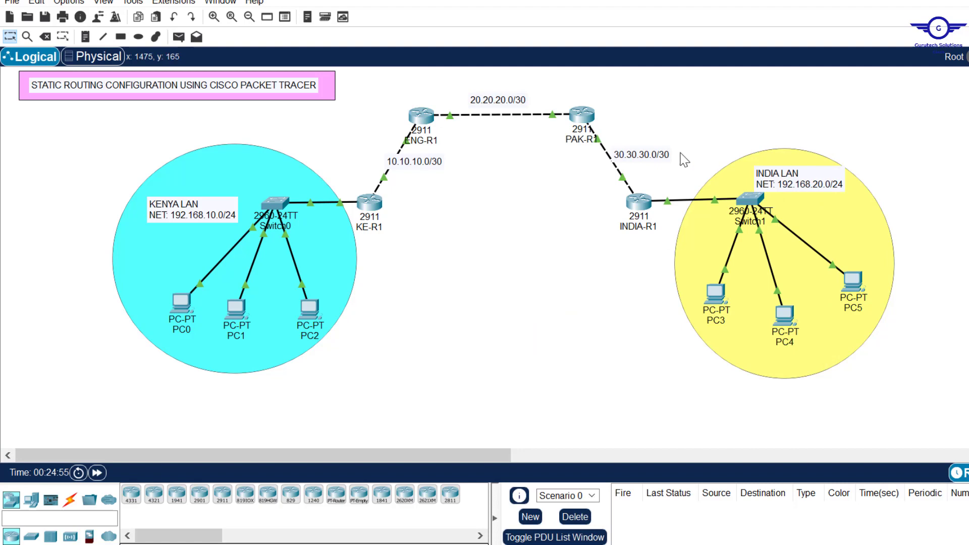
{"action": "left_click", "coordinate": [422, 117]}
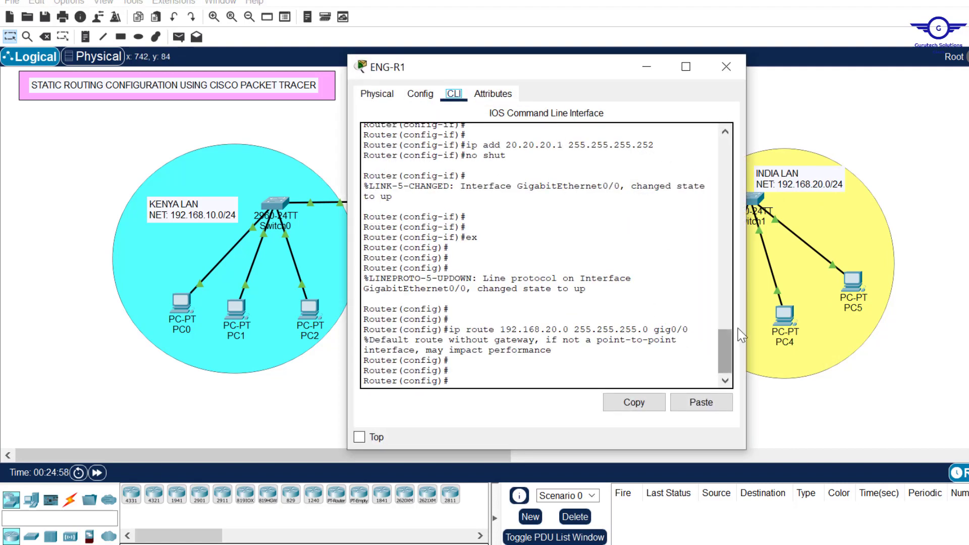
{"action": "left_click_drag", "start_coordinate": [747, 314], "coordinate": [918, 317]}
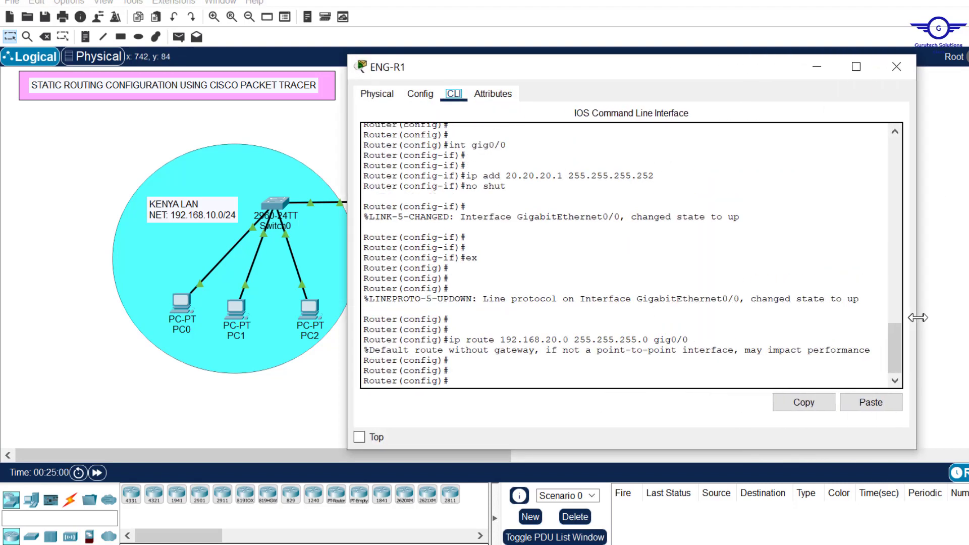
{"action": "left_click_drag", "start_coordinate": [872, 356], "coordinate": [453, 339]}
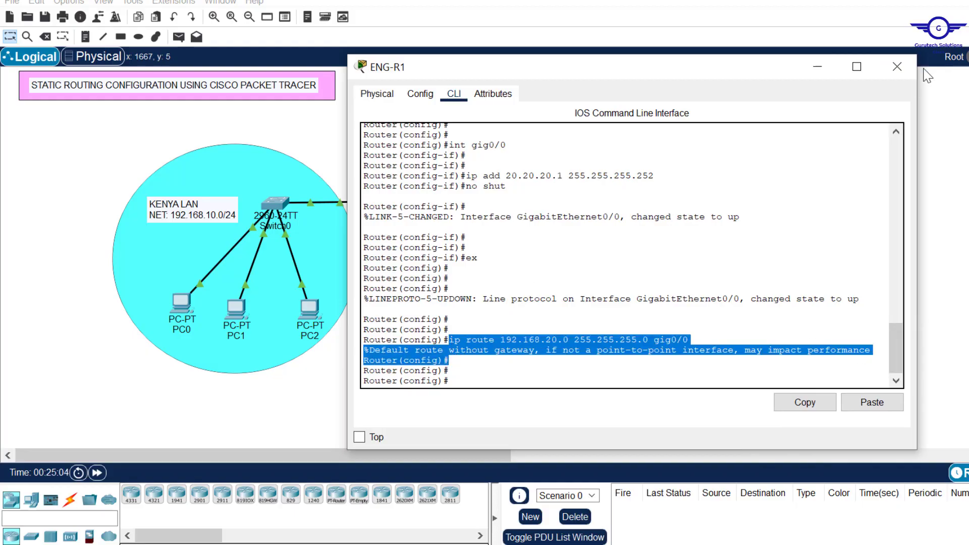
{"action": "left_click", "coordinate": [897, 66]}
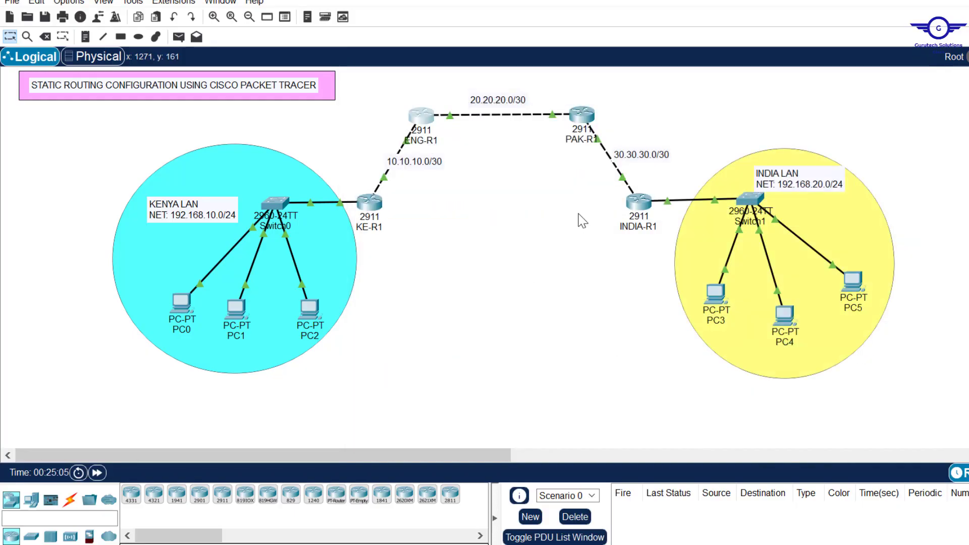
{"action": "left_click", "coordinate": [640, 204]}
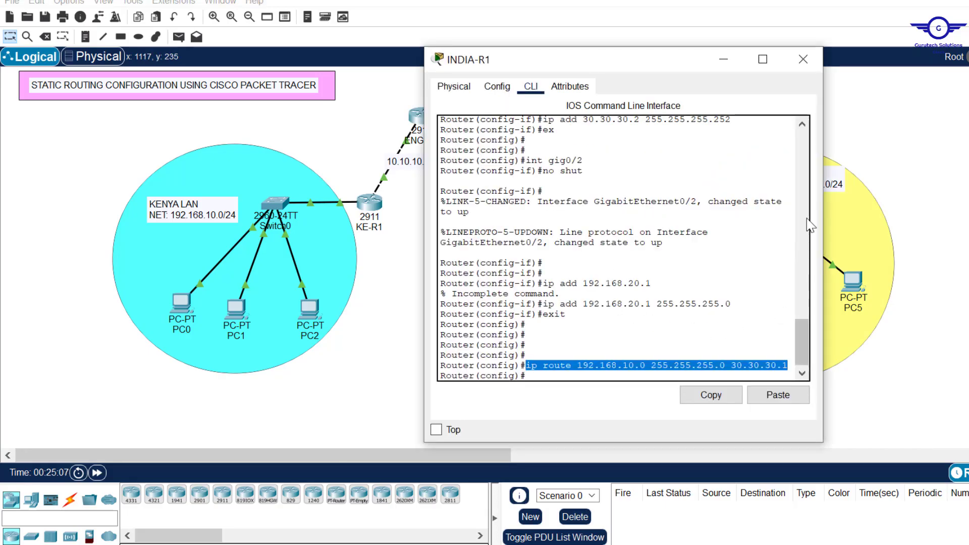
{"action": "left_click", "coordinate": [803, 59]}
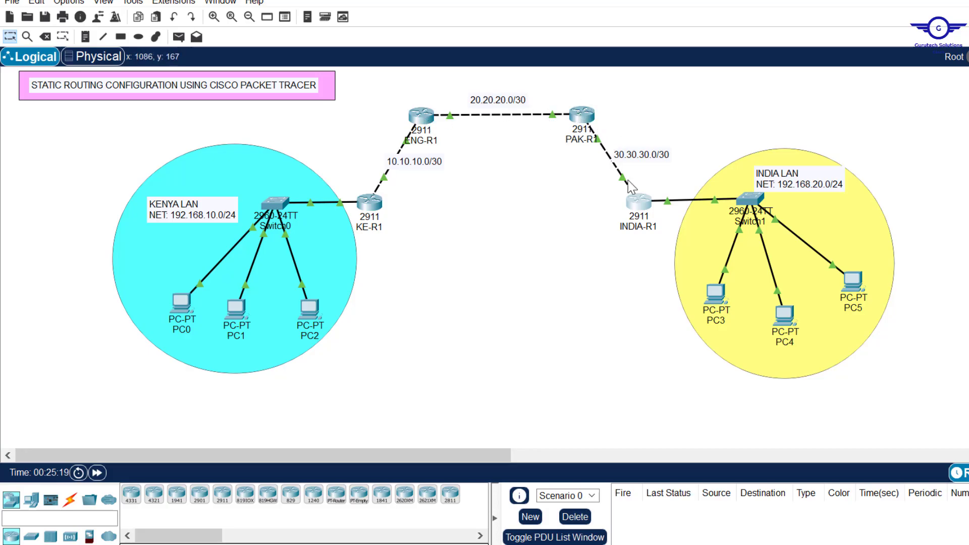
Copy ip route 192.168.10.0 255.255.255.0 without the next hop from INDIA-R1's command line and close its window
{"action": "left_click", "coordinate": [640, 205]}
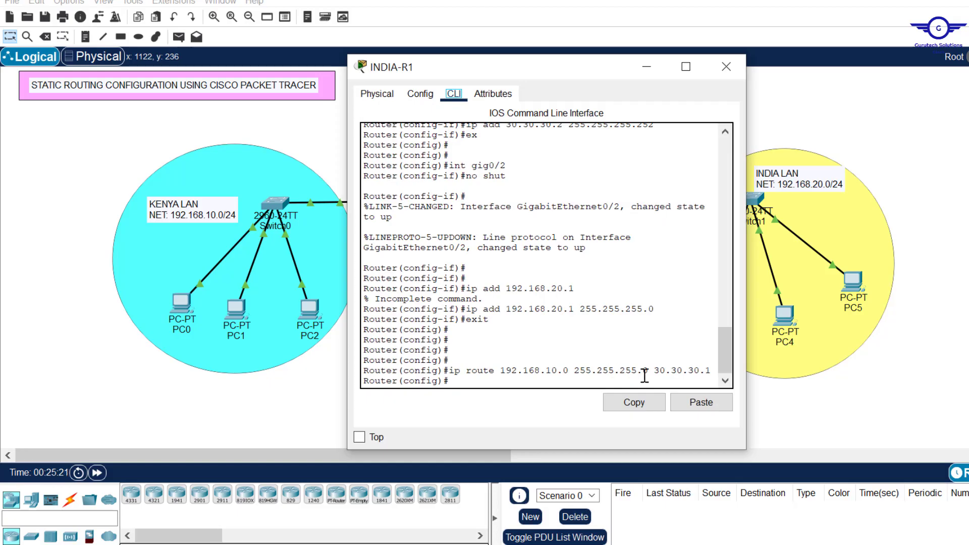
{"action": "left_click_drag", "start_coordinate": [650, 371], "coordinate": [452, 372]}
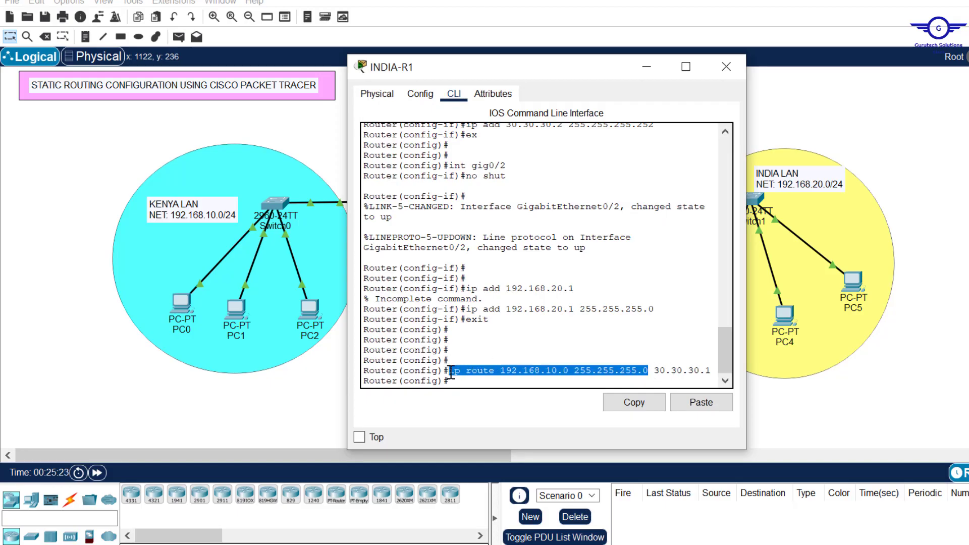
{"action": "left_click", "coordinate": [637, 403]}
{"action": "left_click", "coordinate": [727, 73]}
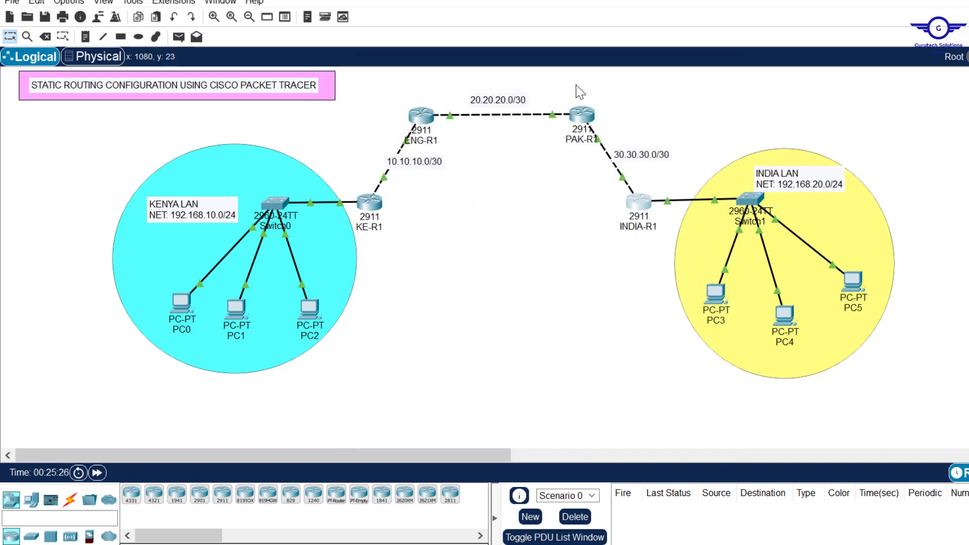
Open PAK-R1's command line and paste ip route 192.168.10.0 255.255.255.0 at the global configuration prompt
{"action": "left_click", "coordinate": [581, 118]}
{"action": "key", "text": "Return"}
{"action": "key", "text": "Return"}
{"action": "key", "text": "Return"}
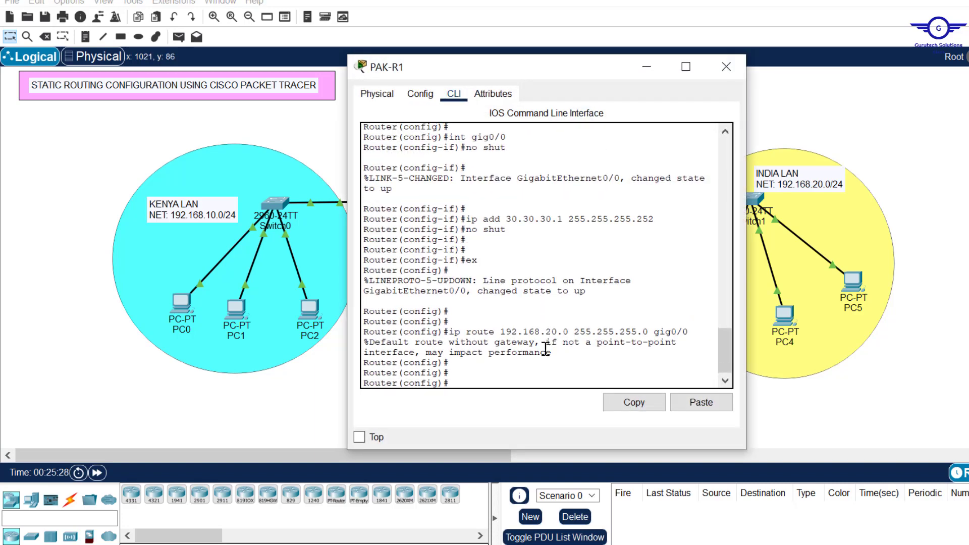
{"action": "left_click", "coordinate": [697, 403]}
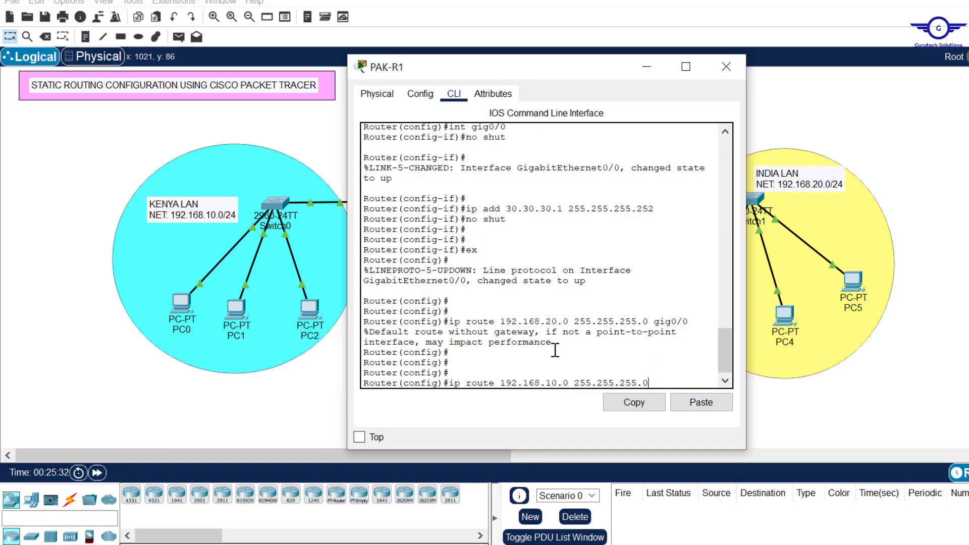
Check ENG-R1's interface addresses, then complete PAK-R1's static route to 192.168.10.0 255.255.255.0 with next hop 20.20.20.1
{"action": "left_click", "coordinate": [766, 93]}
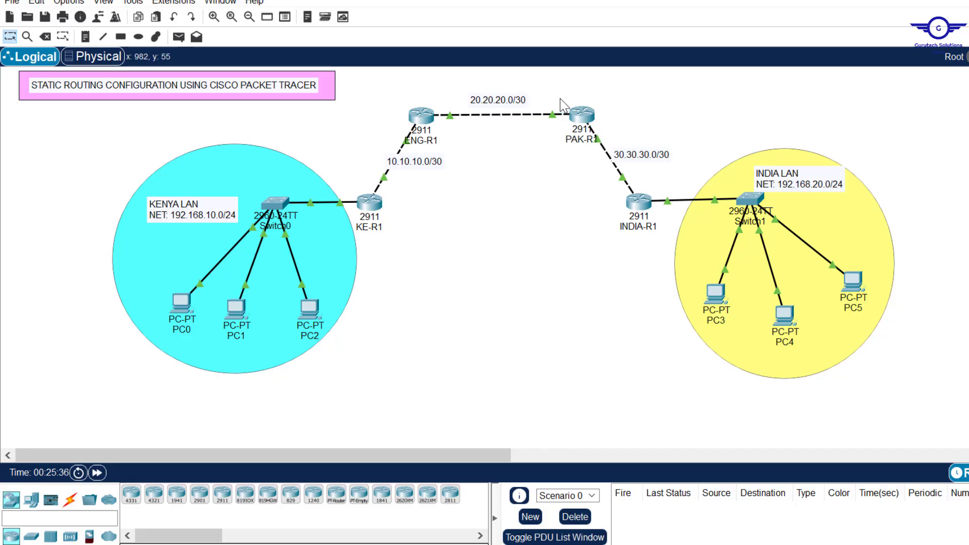
{"action": "left_click_drag", "start_coordinate": [410, 91], "coordinate": [449, 151]}
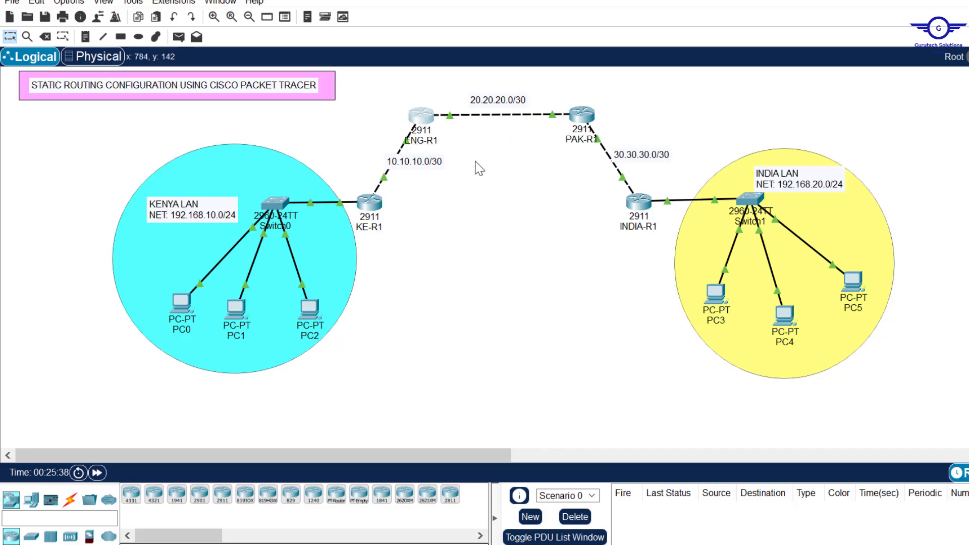
{"action": "left_click", "coordinate": [476, 162]}
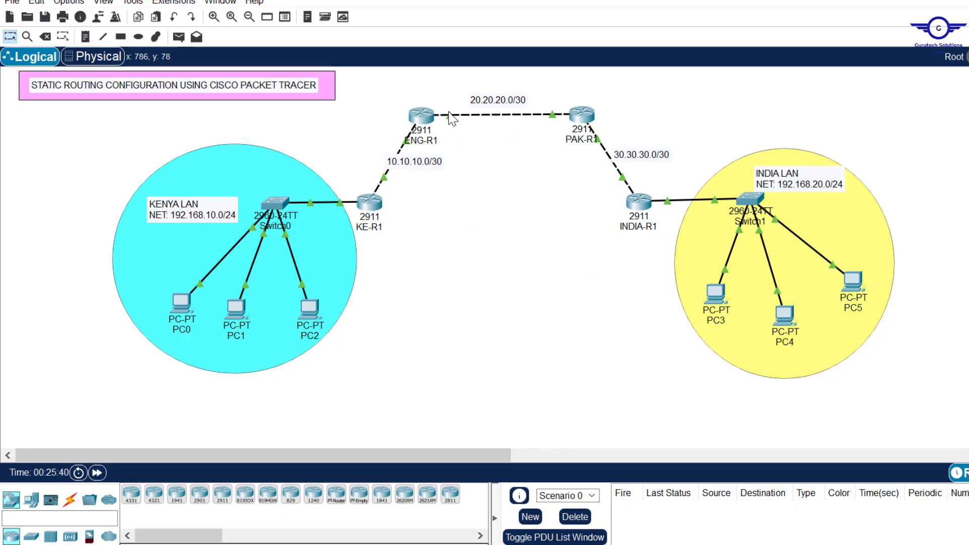
{"action": "mouse_move", "coordinate": [451, 119]}
{"action": "mouse_move", "coordinate": [418, 119]}
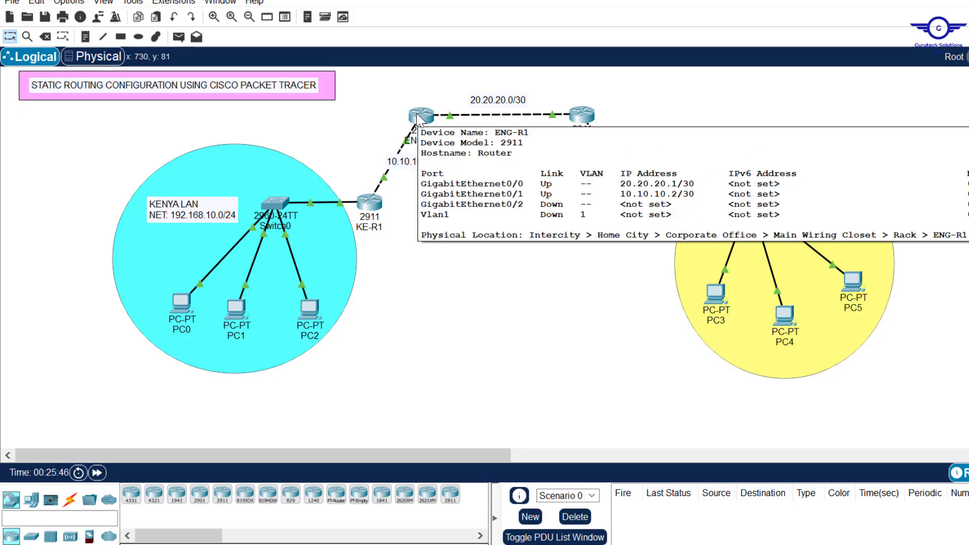
{"action": "left_click", "coordinate": [583, 117]}
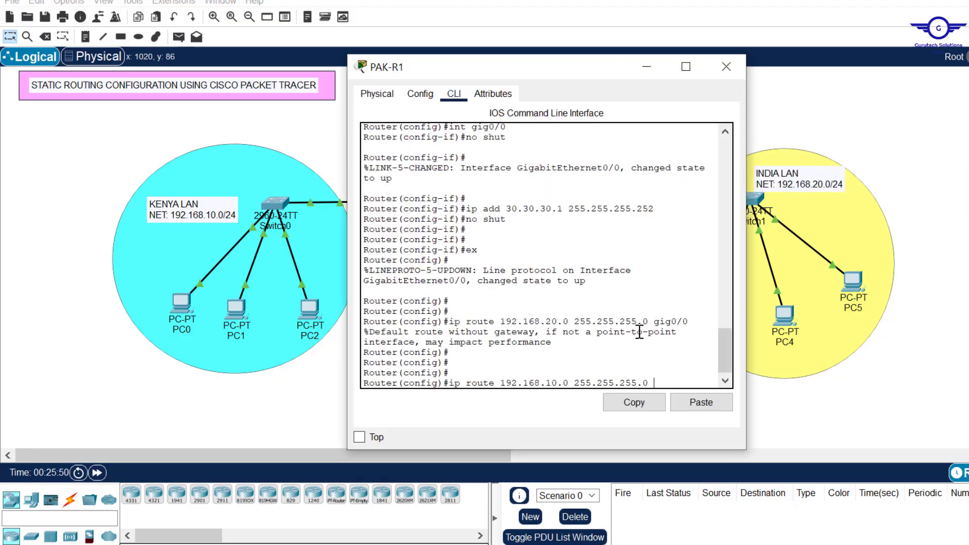
{"action": "type", "text": "20"}
{"action": "key", "text": "Return"}
{"action": "key", "text": "Return"}
{"action": "key", "text": "Return"}
{"action": "key", "text": "Return"}
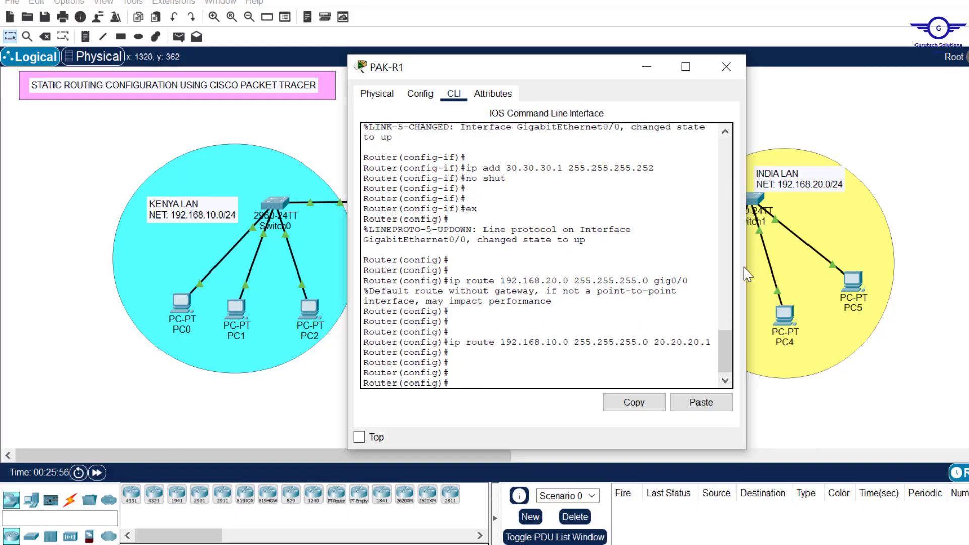
Widen PAK-R1's window to review and highlight its next-hop route command, then close the window
{"action": "left_click_drag", "start_coordinate": [749, 268], "coordinate": [912, 268]}
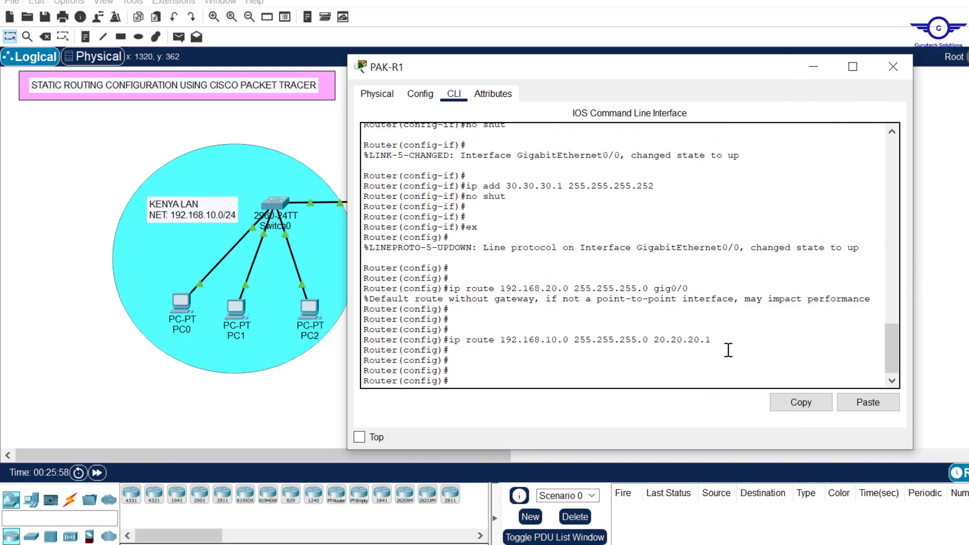
{"action": "left_click_drag", "start_coordinate": [719, 347], "coordinate": [450, 339]}
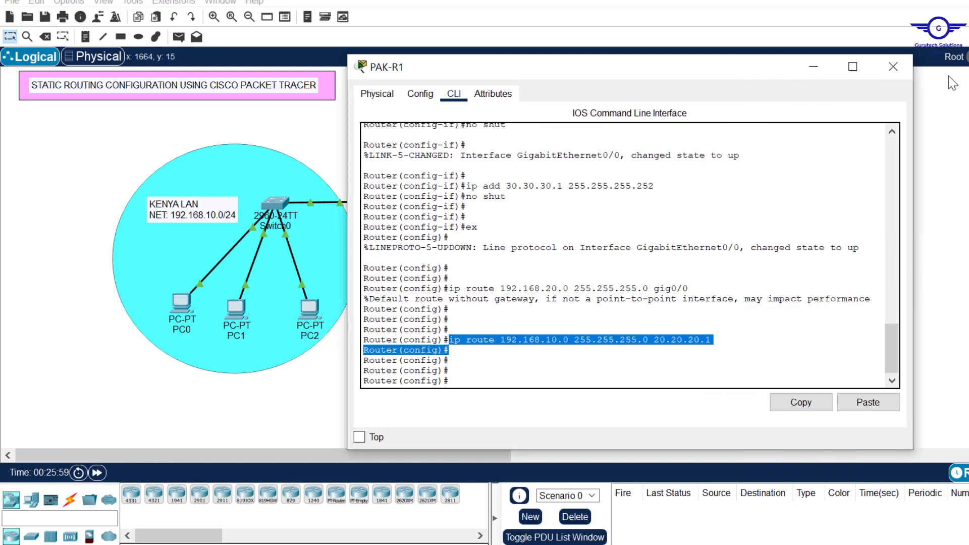
{"action": "left_click", "coordinate": [889, 70]}
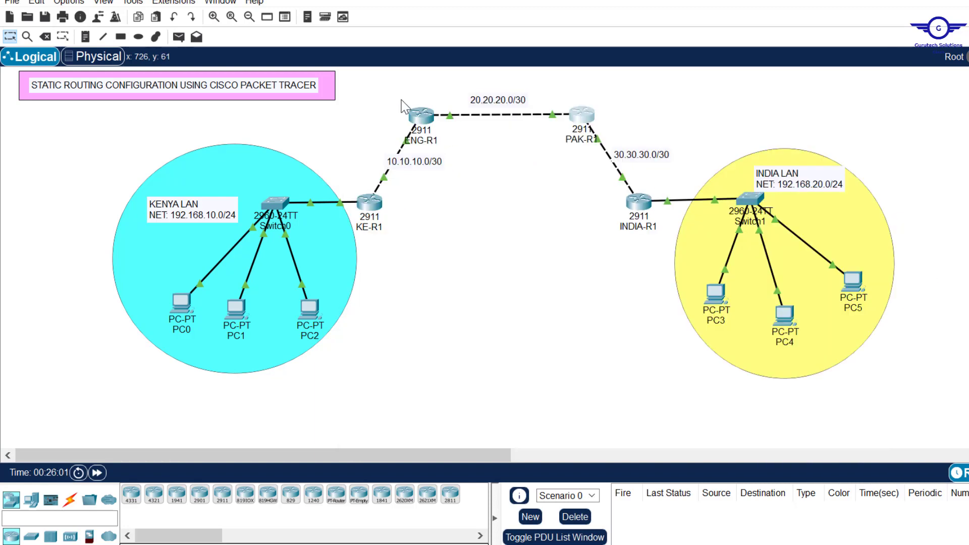
Open ENG-R1's command line and paste ip route 192.168.10.0 255.255.255.0 at a fresh global configuration prompt
{"action": "left_click", "coordinate": [420, 118]}
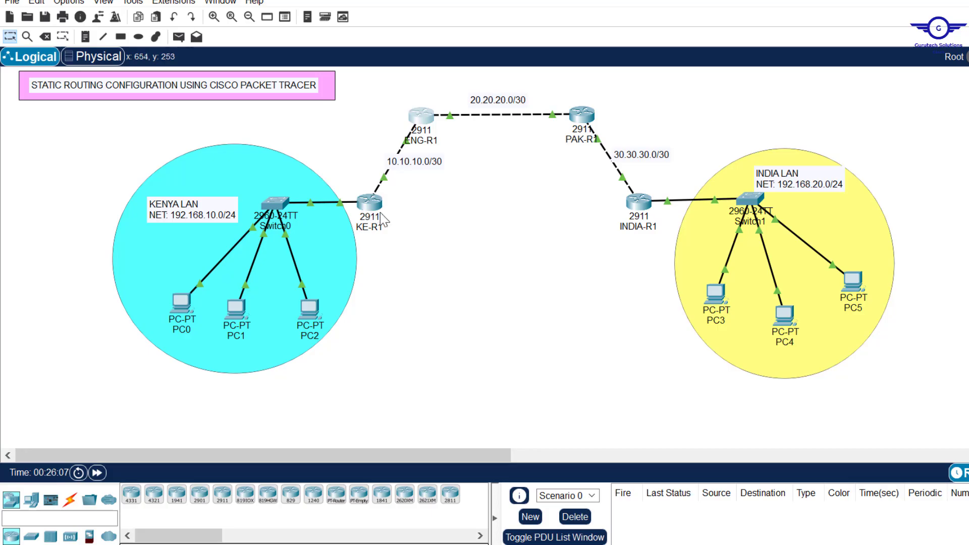
{"action": "mouse_move", "coordinate": [341, 210]}
{"action": "left_click", "coordinate": [424, 120]}
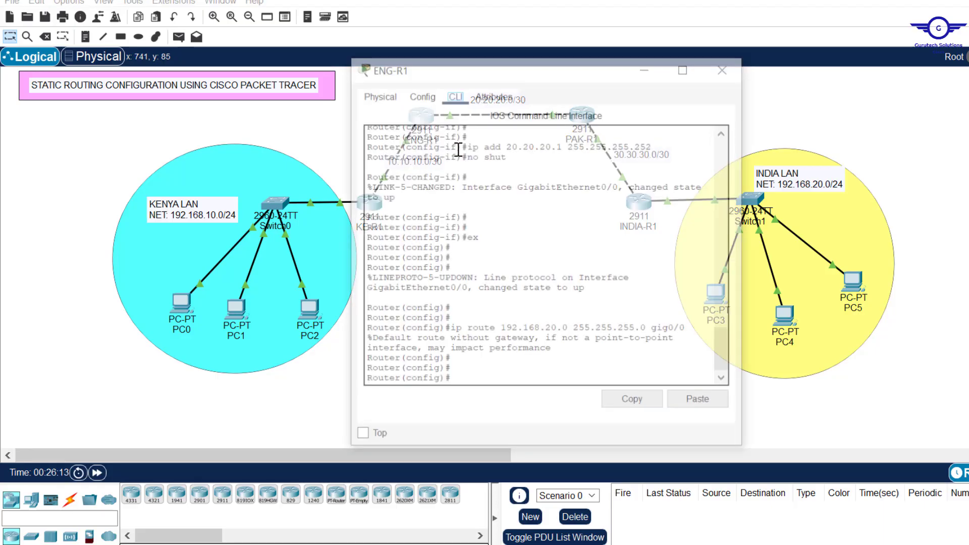
{"action": "key", "text": "Return"}
{"action": "key", "text": "Return"}
{"action": "key", "text": "Return"}
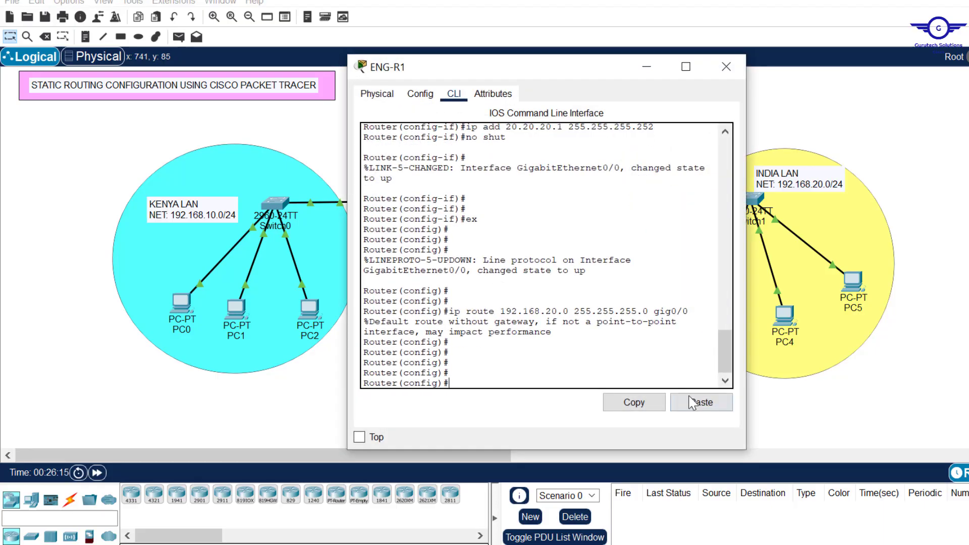
{"action": "left_click", "coordinate": [706, 402]}
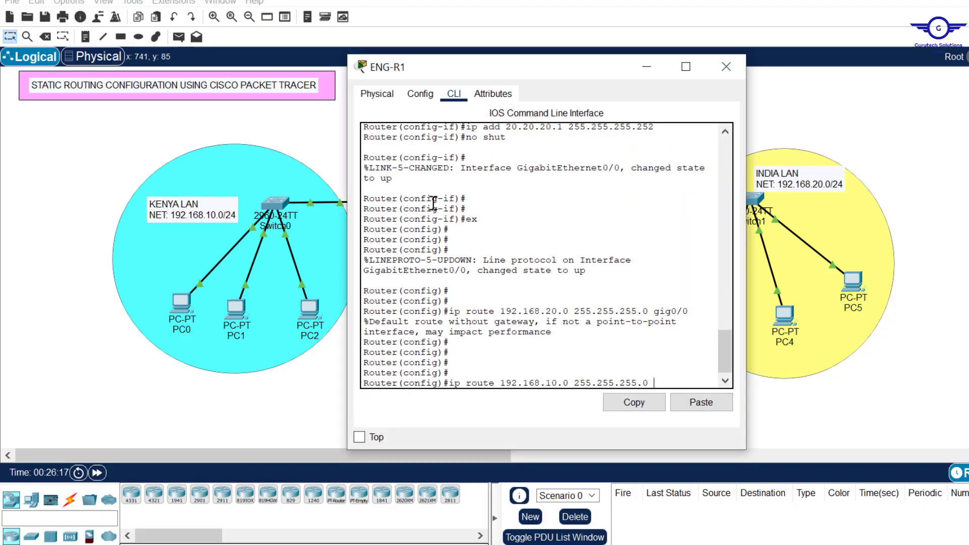
Check KE-R1's interface addresses, then complete ENG-R1's static route to 192.168.10.0 with next hop 10.10.10.1
{"action": "left_click", "coordinate": [310, 134]}
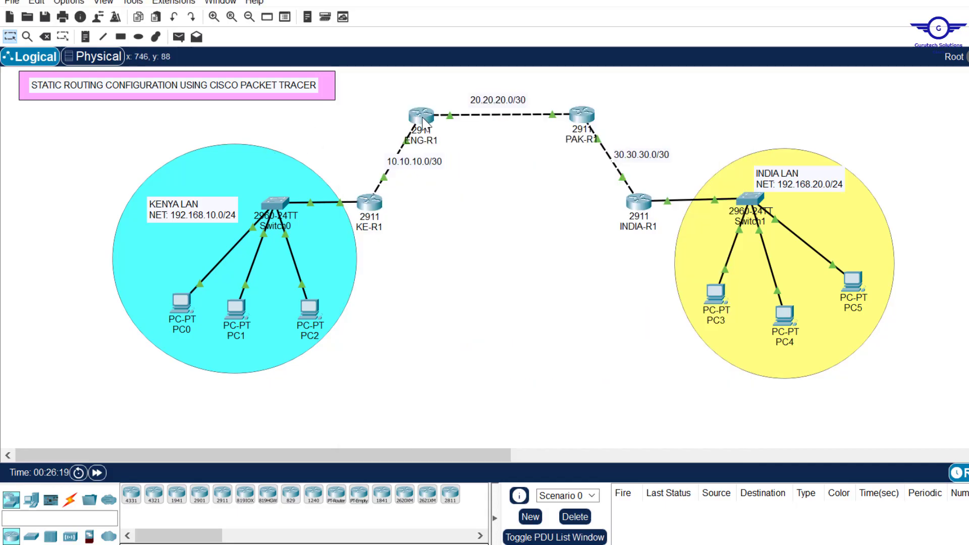
{"action": "mouse_move", "coordinate": [383, 183]}
{"action": "mouse_move", "coordinate": [376, 204]}
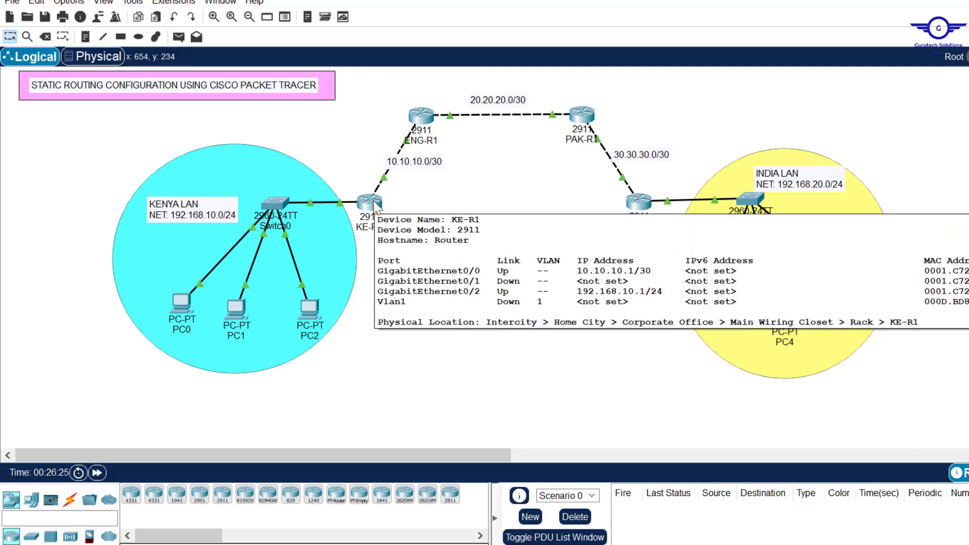
{"action": "left_click", "coordinate": [421, 117]}
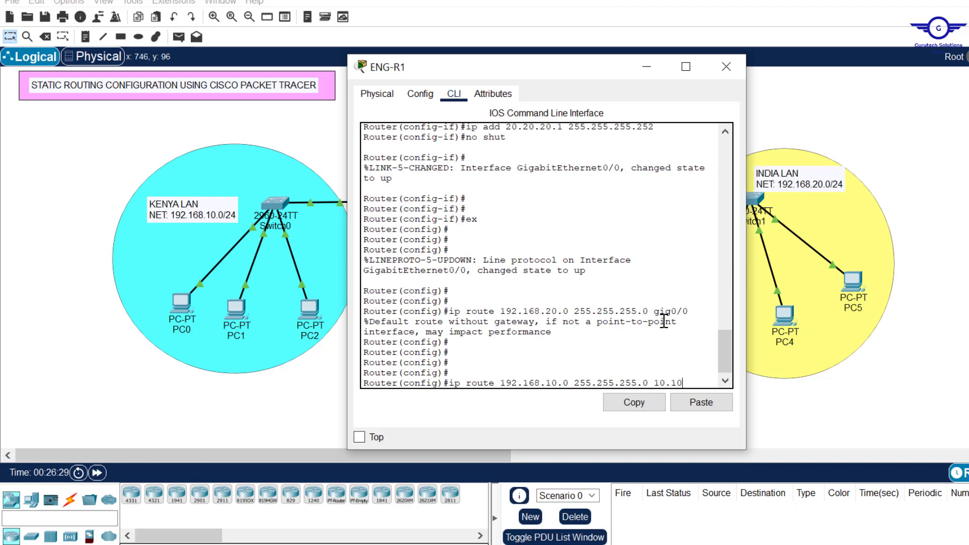
{"action": "type", "text": "10.1"}
{"action": "key", "text": "Return"}
Save ENG-R1's configuration with do wr and close its window
{"action": "type", "text": "do"}
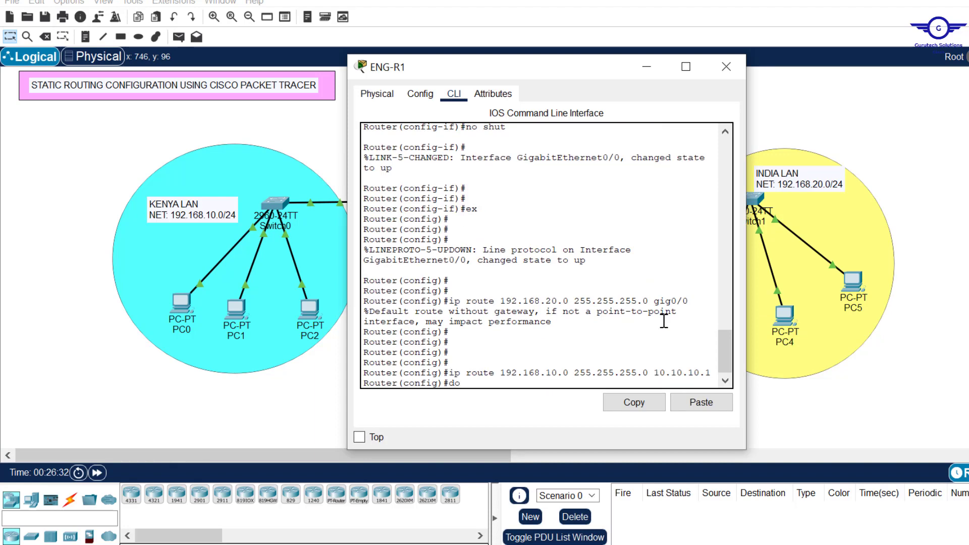
{"action": "type", "text": " wr"}
{"action": "key", "text": "Return"}
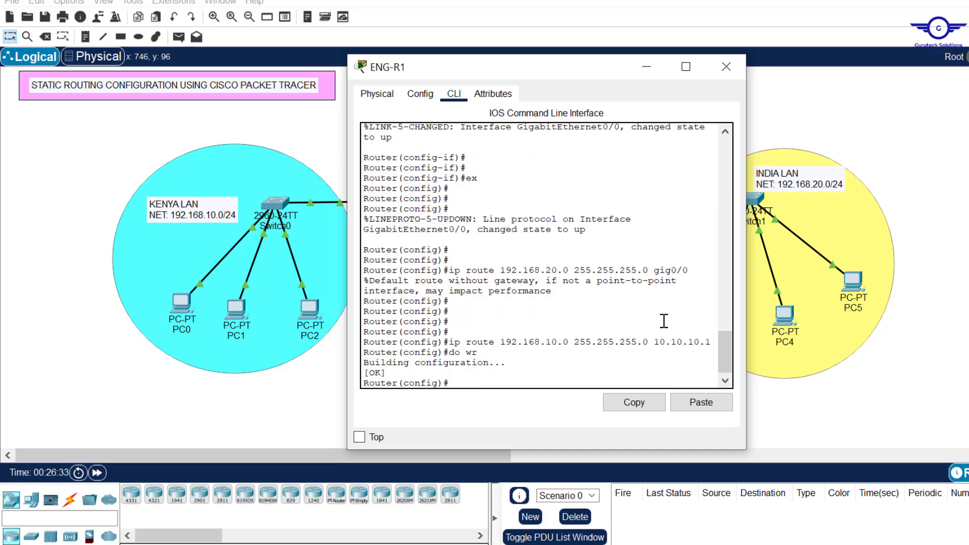
{"action": "left_click", "coordinate": [726, 66]}
Open KE-R1's command line and save its configuration with do wr
{"action": "left_click", "coordinate": [370, 205]}
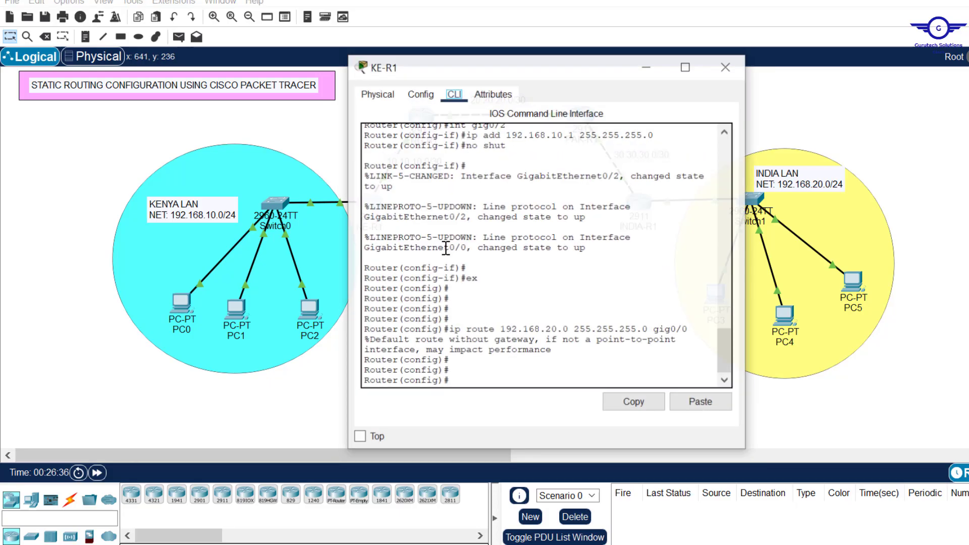
{"action": "left_click", "coordinate": [507, 337]}
{"action": "key", "text": "Return"}
{"action": "key", "text": "Return"}
{"action": "type", "text": "do"}
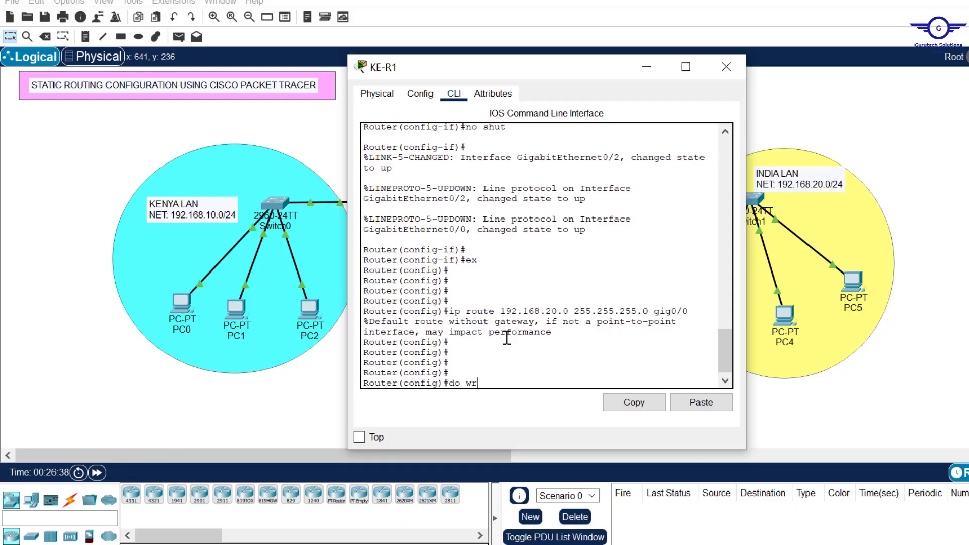
{"action": "type", "text": " wr"}
{"action": "key", "text": "Return"}
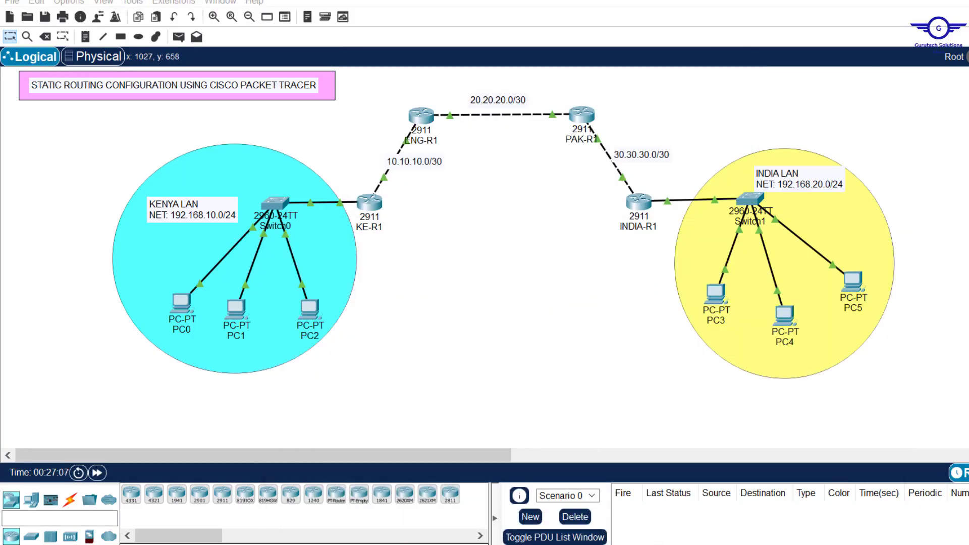
Review the communication test step in config-guide.txt, then check PC5's IP address in the India LAN
{"action": "left_click", "coordinate": [510, 544]}
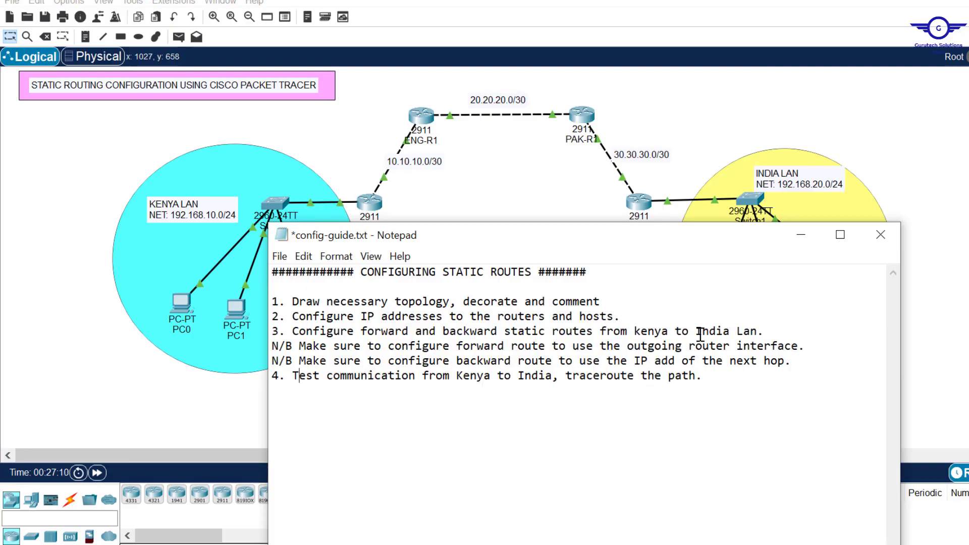
{"action": "left_click", "coordinate": [486, 156]}
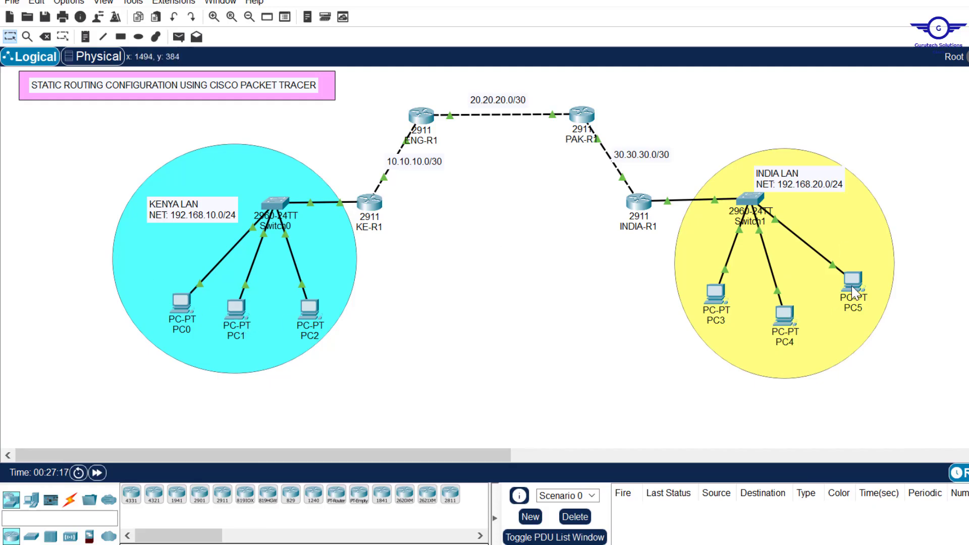
{"action": "mouse_move", "coordinate": [852, 285]}
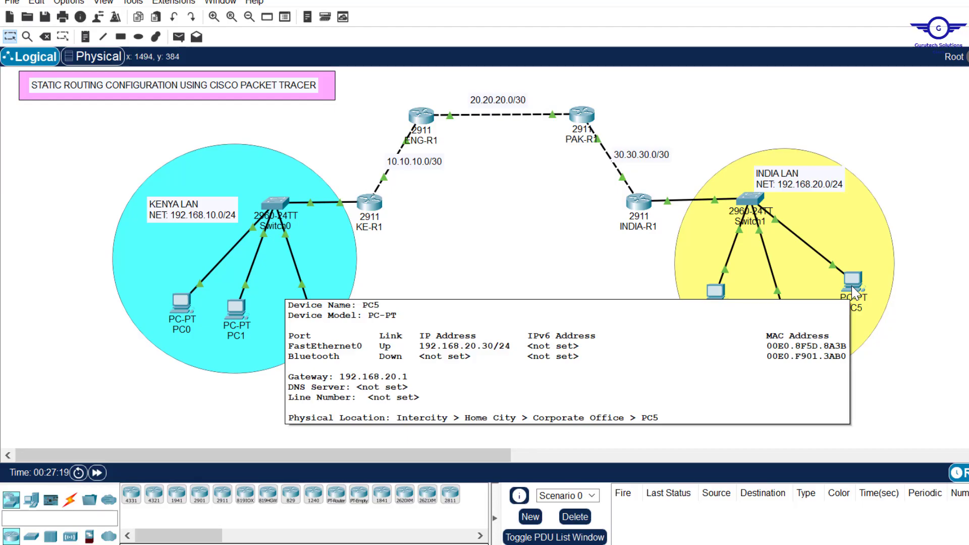
Ping PC5 at 192.168.20.30 from PC1's command prompt
{"action": "left_click", "coordinate": [235, 308]}
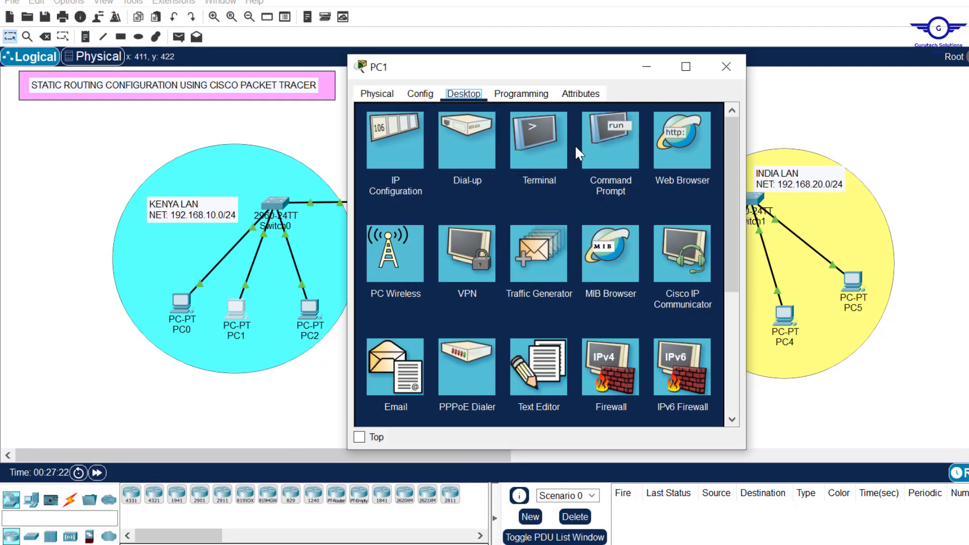
{"action": "left_click", "coordinate": [637, 153]}
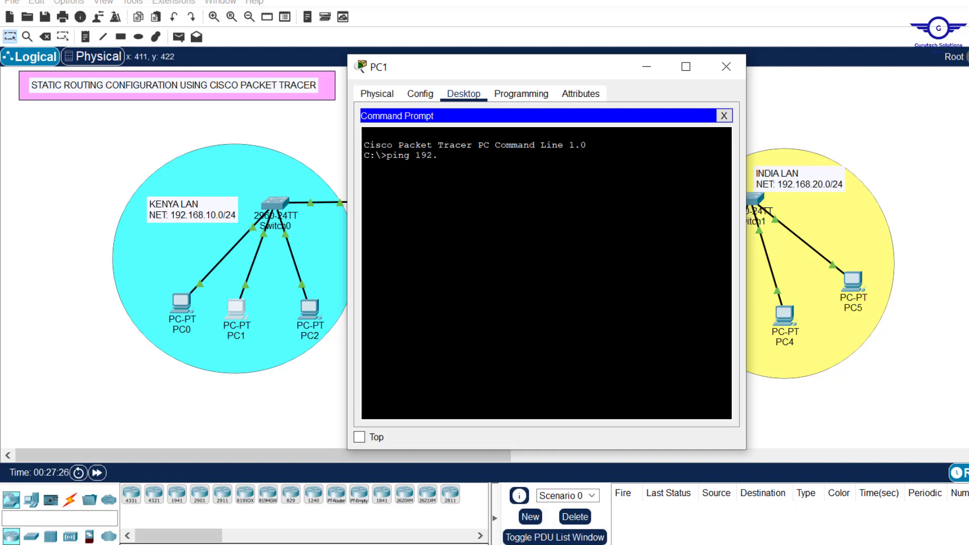
{"action": "type", "text": "ping 192.168.20"}
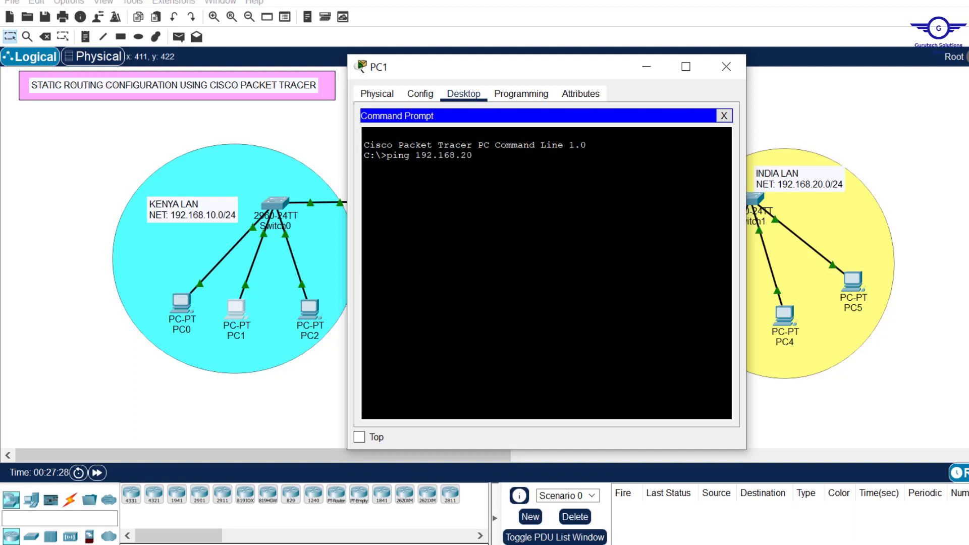
{"action": "type", "text": ".30"}
{"action": "key", "text": "Return"}
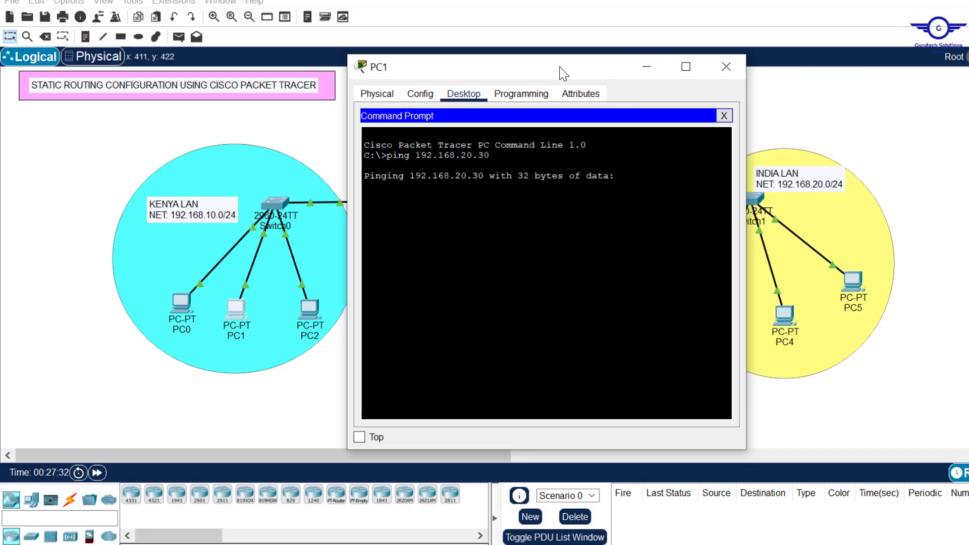
Move PC1's window aside, repeat the ping to 192.168.20.30, and close the window
{"action": "left_click_drag", "start_coordinate": [444, 93], "coordinate": [387, 99]}
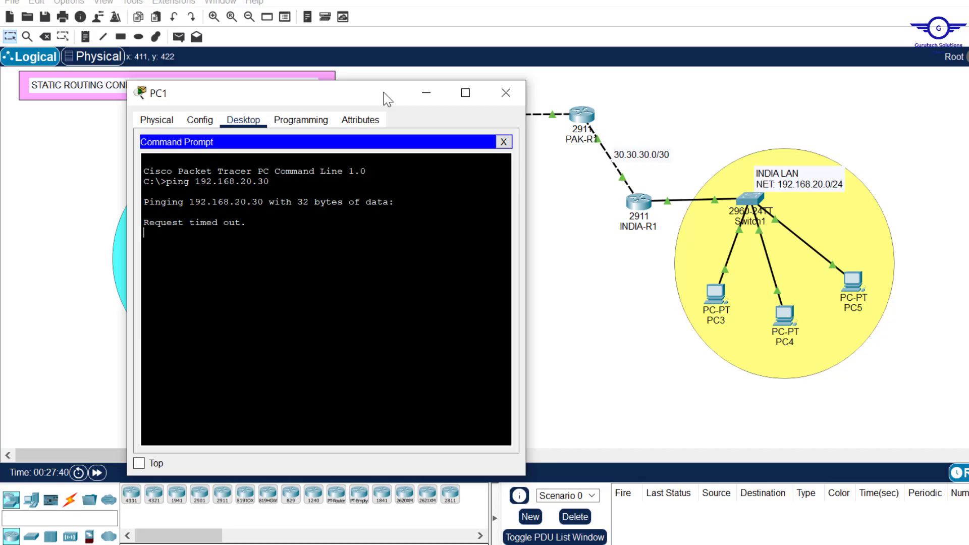
{"action": "key", "text": "Up"}
{"action": "key", "text": "Return"}
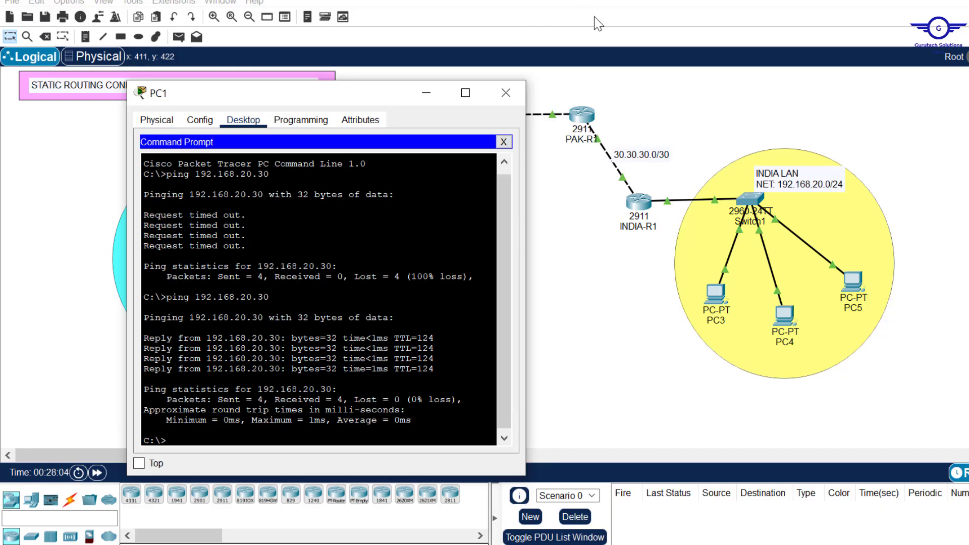
{"action": "left_click", "coordinate": [506, 92]}
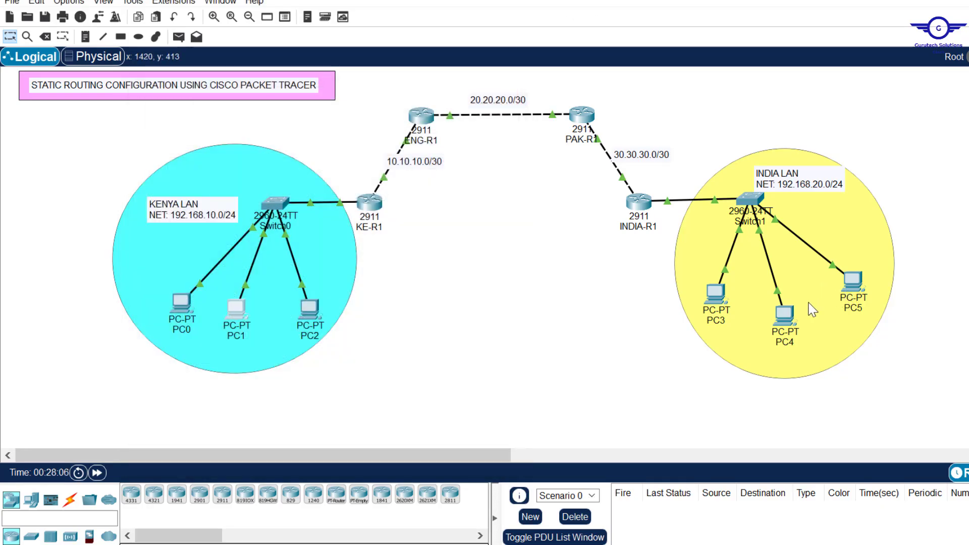
Ping 192.168.10.30 in the Kenya LAN from PC4's command prompt
{"action": "left_click", "coordinate": [784, 314]}
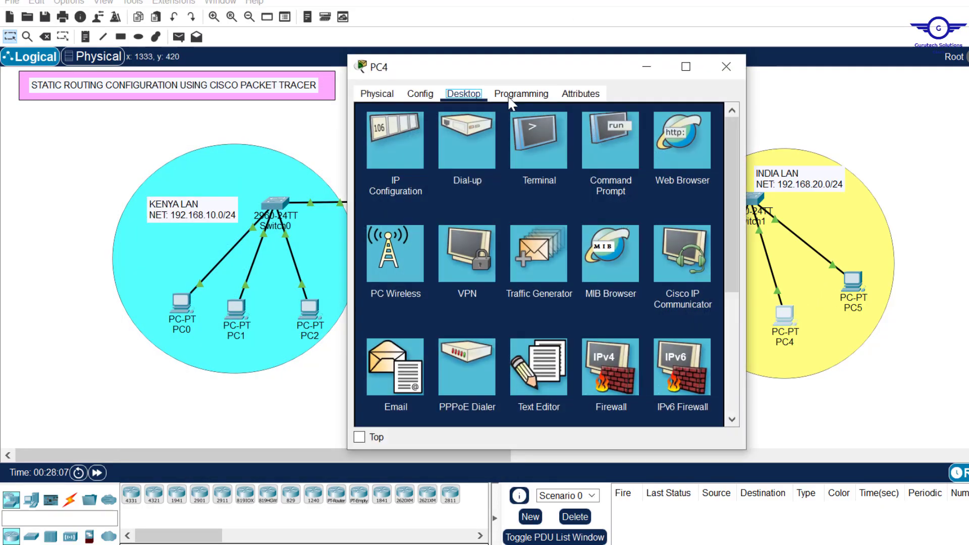
{"action": "left_click", "coordinate": [619, 145]}
{"action": "type", "text": "pin"}
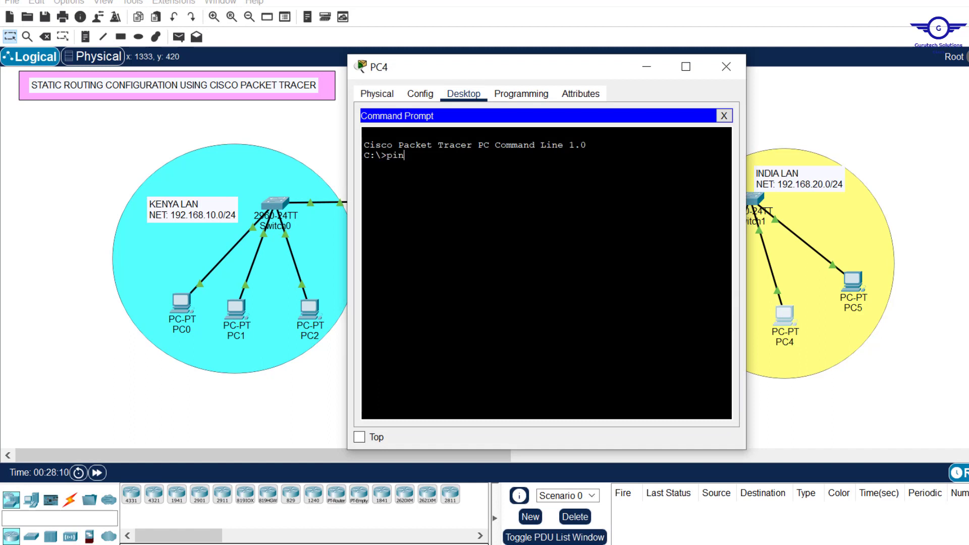
{"action": "type", "text": "g 192.168.10.30"}
{"action": "key", "text": "Return"}
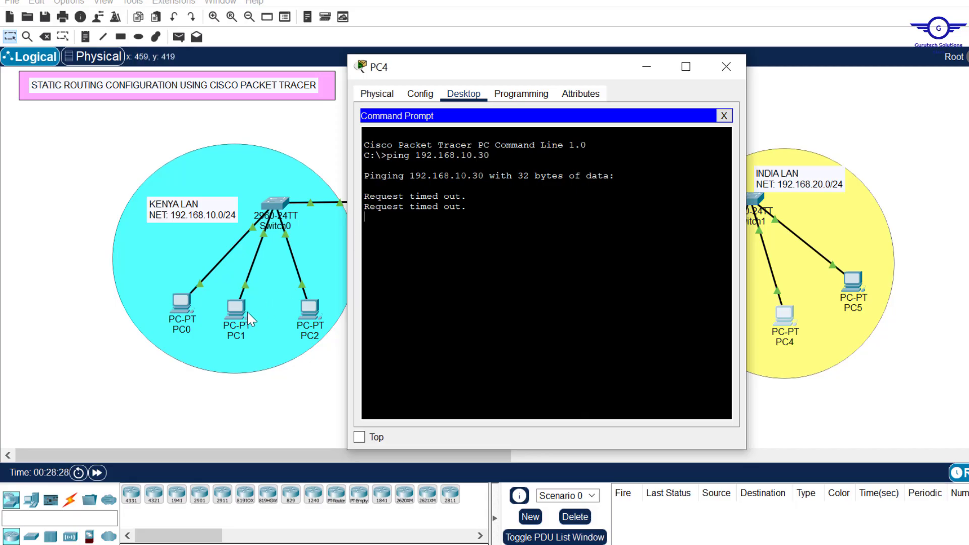
Trace the route from PC1 in the Kenya LAN to 192.168.20.30 at its command prompt
{"action": "left_click", "coordinate": [234, 311]}
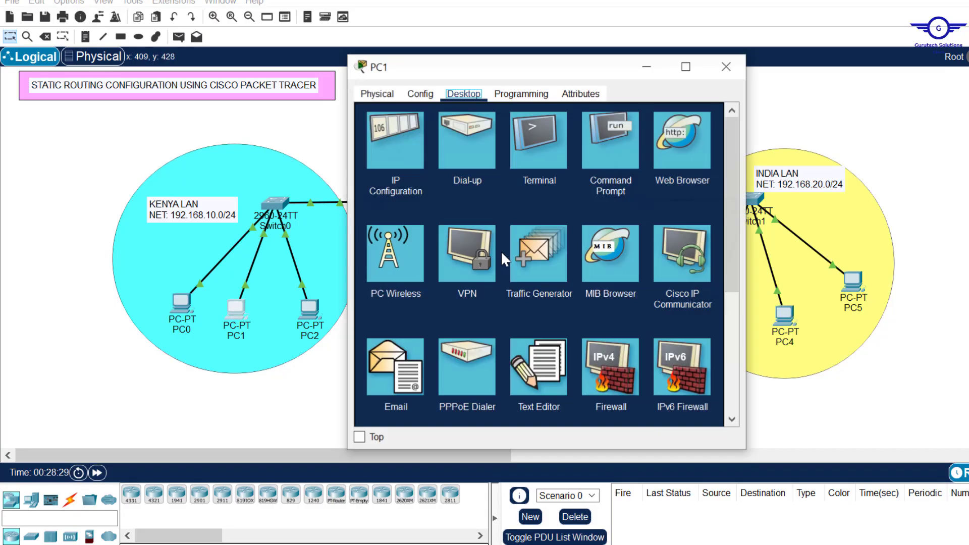
{"action": "left_click", "coordinate": [608, 147]}
{"action": "key", "text": "Return"}
{"action": "key", "text": "Return"}
{"action": "key", "text": "Return"}
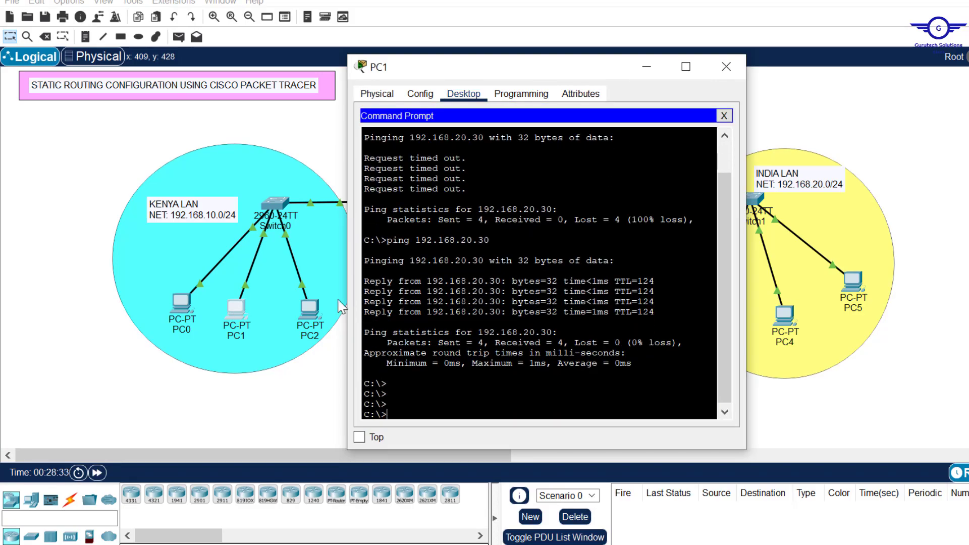
{"action": "type", "text": "tracert 192."}
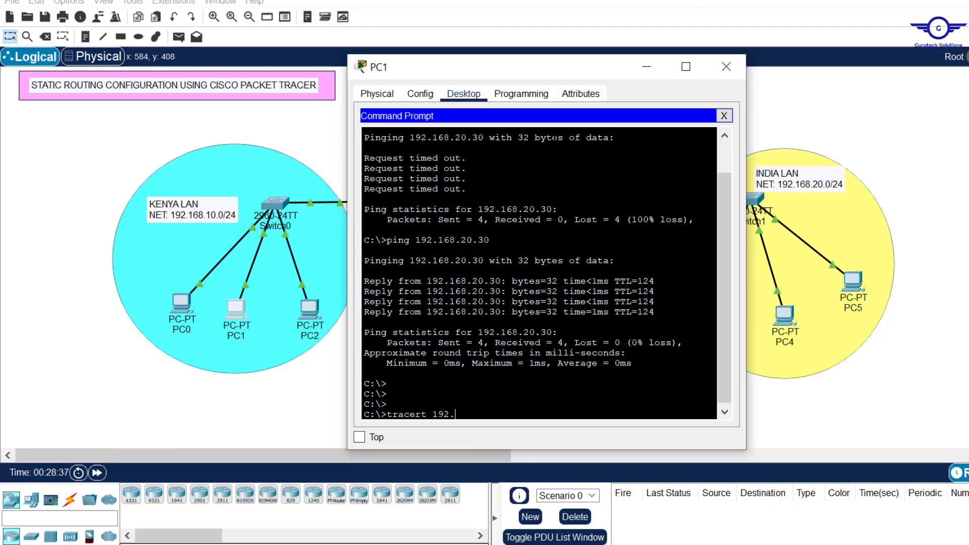
{"action": "type", "text": "168.20.30"}
{"action": "key", "text": "Return"}
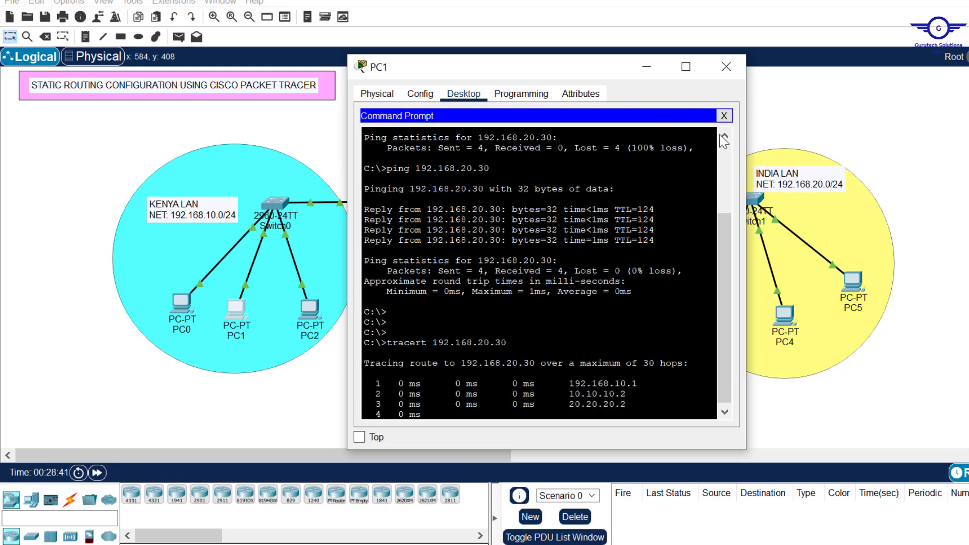
Examine each hop address in PC1's trace output against the router links in the topology, moving the window aside to expose both LANs
{"action": "mouse_move", "coordinate": [550, 66]}
{"action": "left_mouse_down"}
{"action": "mouse_move", "coordinate": [829, 62]}
{"action": "mouse_move", "coordinate": [568, 56]}
{"action": "mouse_move", "coordinate": [813, 66]}
{"action": "left_mouse_up"}
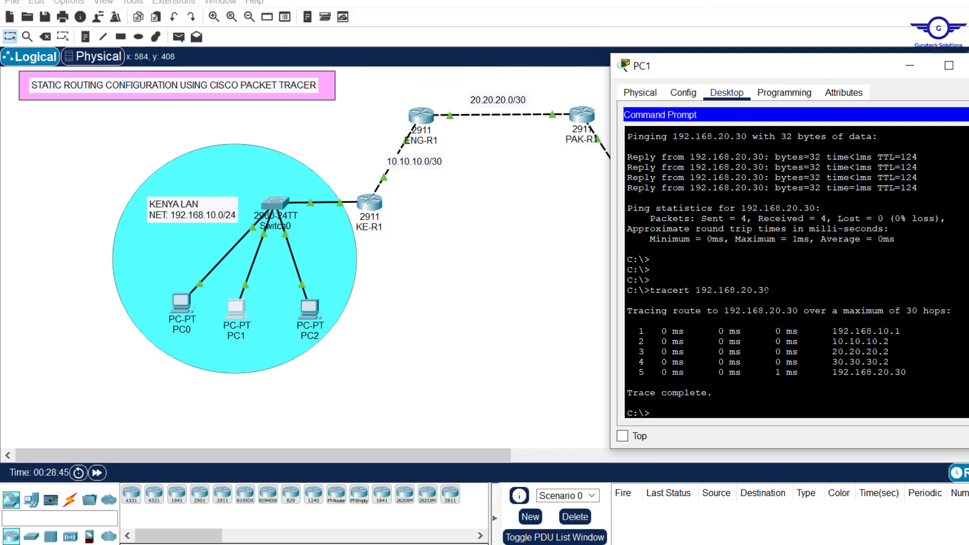
{"action": "left_click_drag", "start_coordinate": [901, 331], "coordinate": [833, 332]}
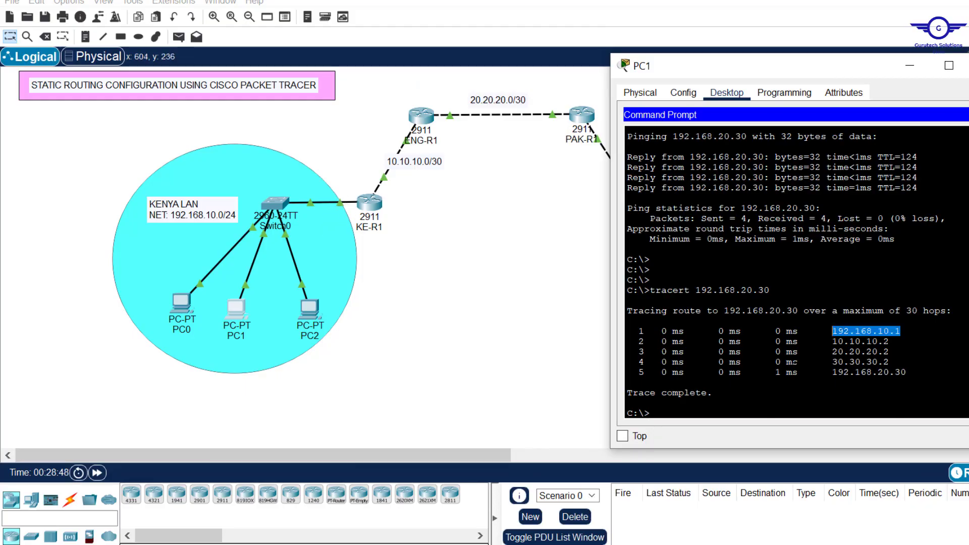
{"action": "left_click_drag", "start_coordinate": [890, 341], "coordinate": [832, 342]}
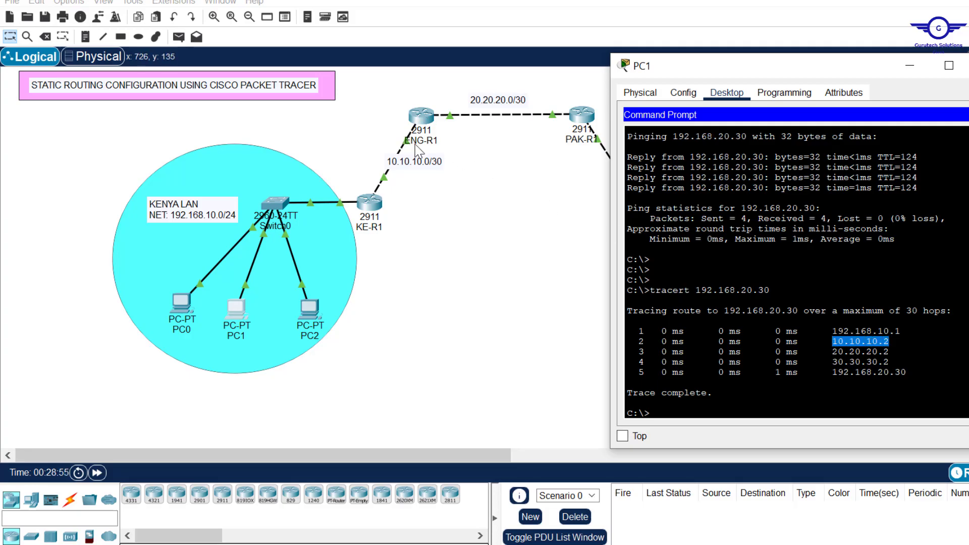
{"action": "left_click_drag", "start_coordinate": [889, 343], "coordinate": [829, 351]}
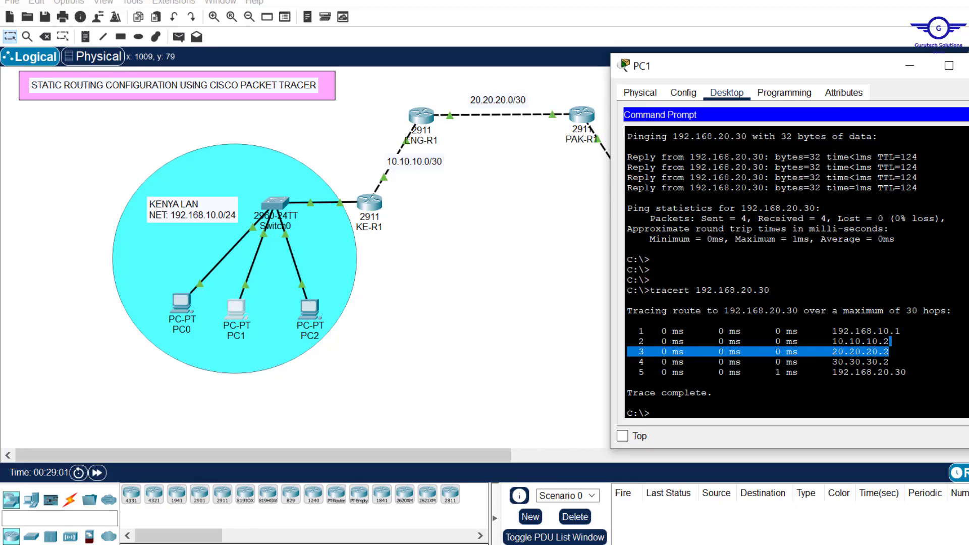
{"action": "left_click_drag", "start_coordinate": [798, 71], "coordinate": [319, 71]}
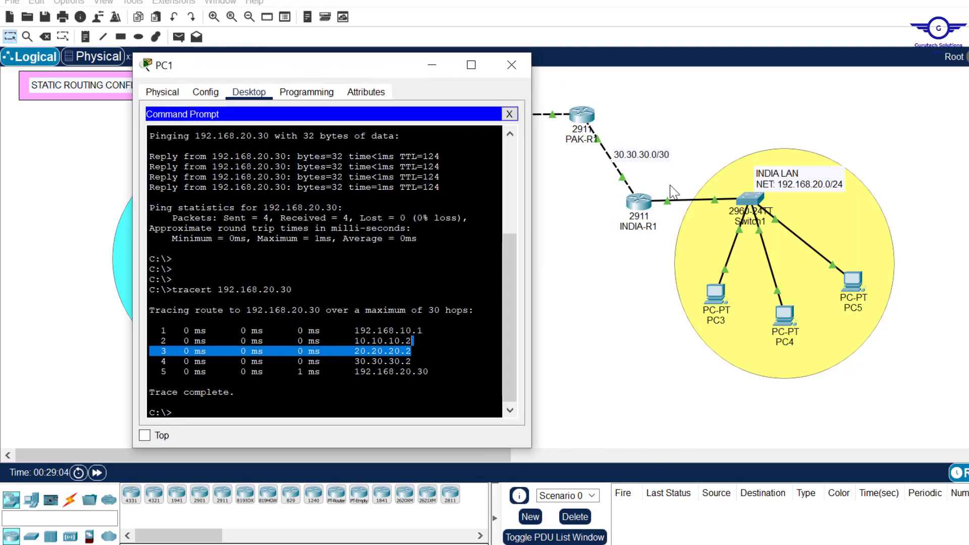
{"action": "left_click", "coordinate": [629, 174]}
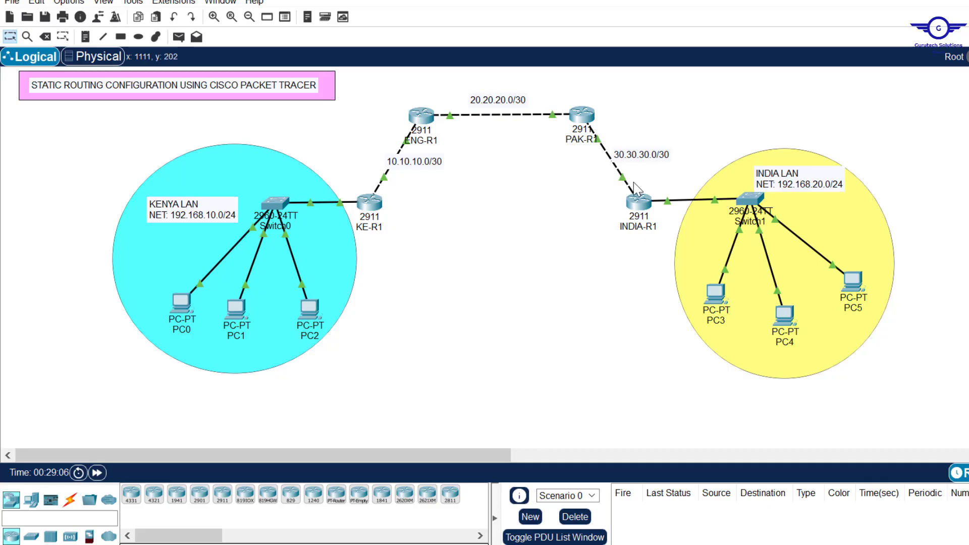
{"action": "left_click", "coordinate": [232, 313]}
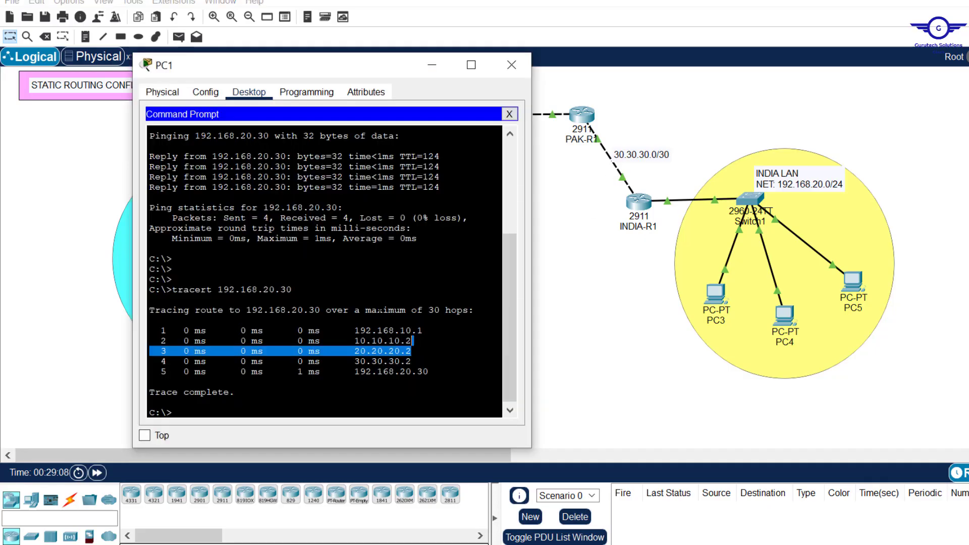
{"action": "left_click_drag", "start_coordinate": [429, 372], "coordinate": [348, 371]}
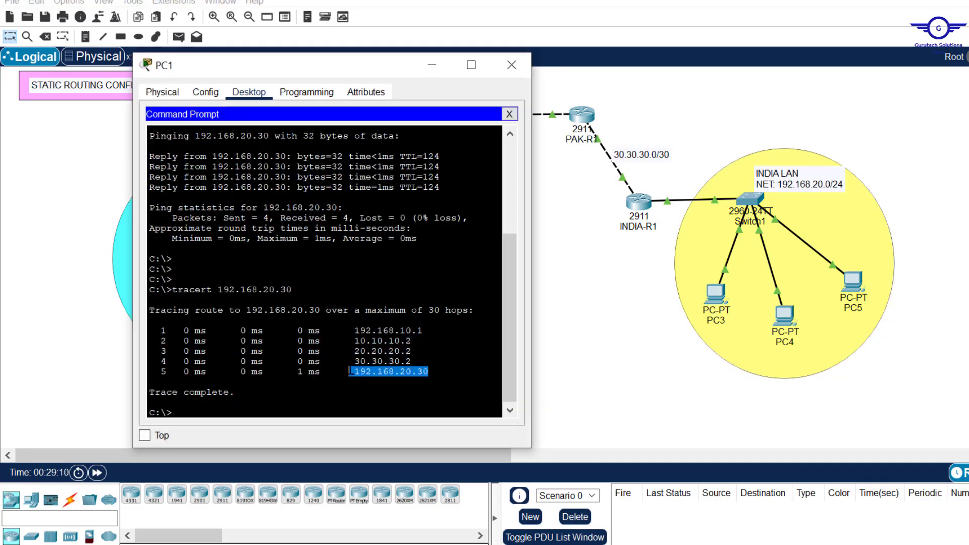
{"action": "left_click", "coordinate": [586, 288]}
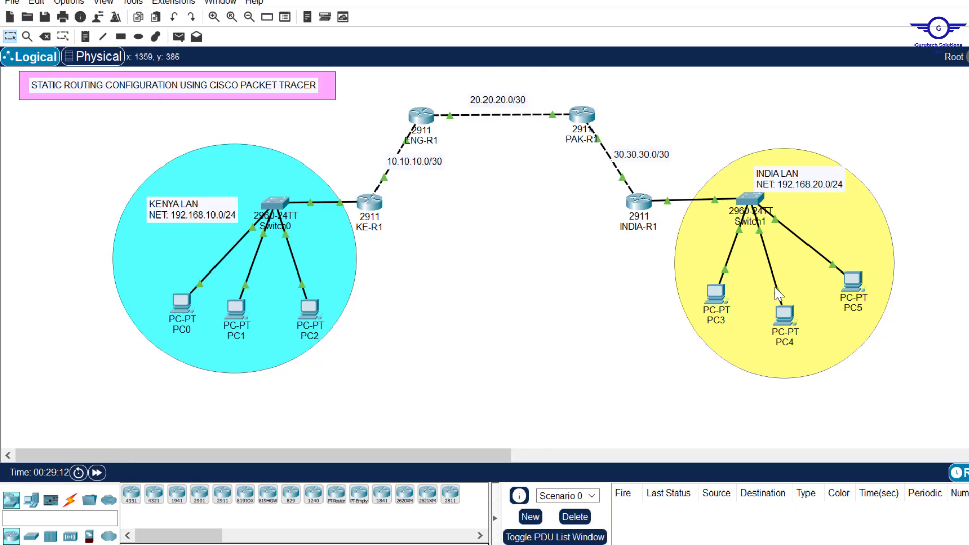
Repeat the ping to 192.168.10.30 from PC4's command prompt
{"action": "left_click", "coordinate": [789, 317]}
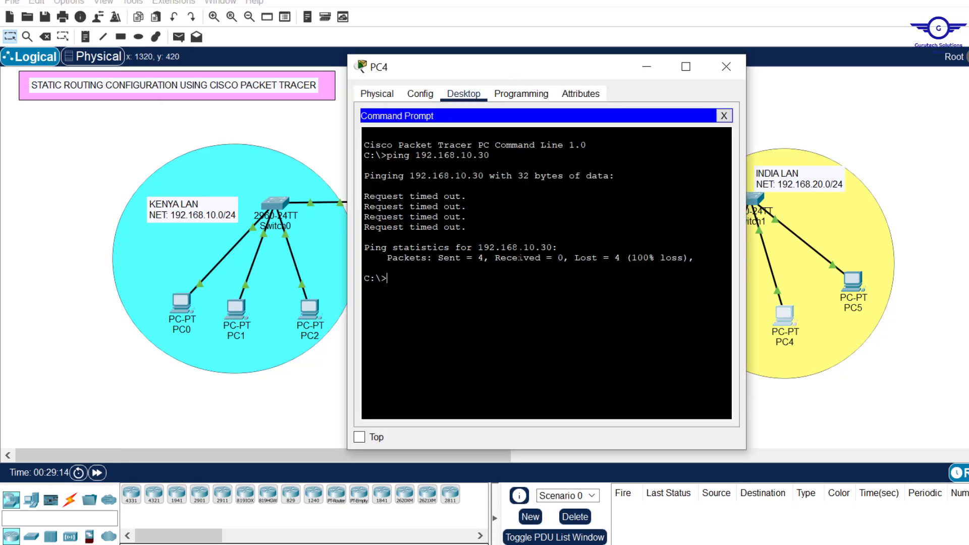
{"action": "key", "text": "Up"}
{"action": "key", "text": "Return"}
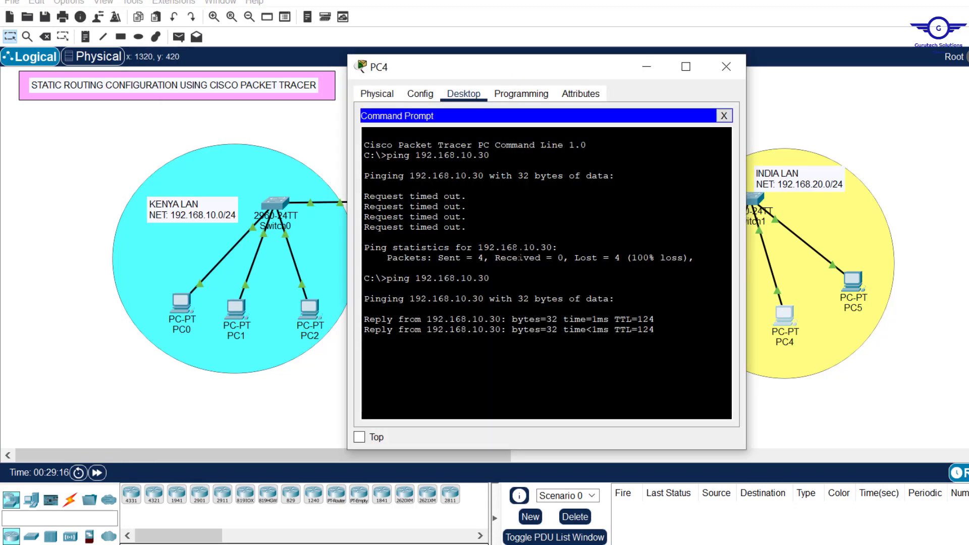